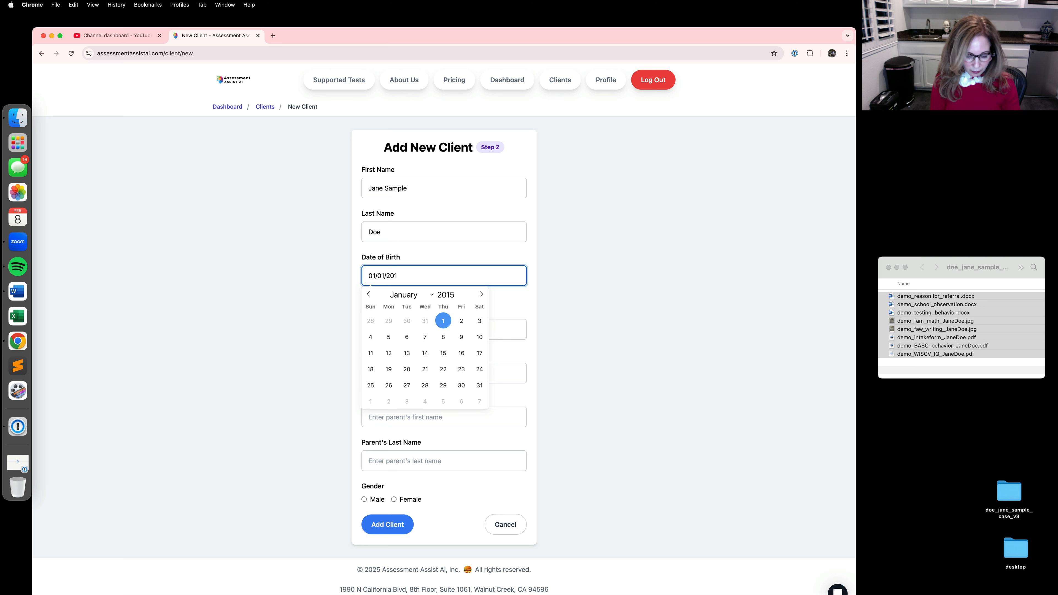
Step: Complete the client's date of birth in the new client form
type("4")
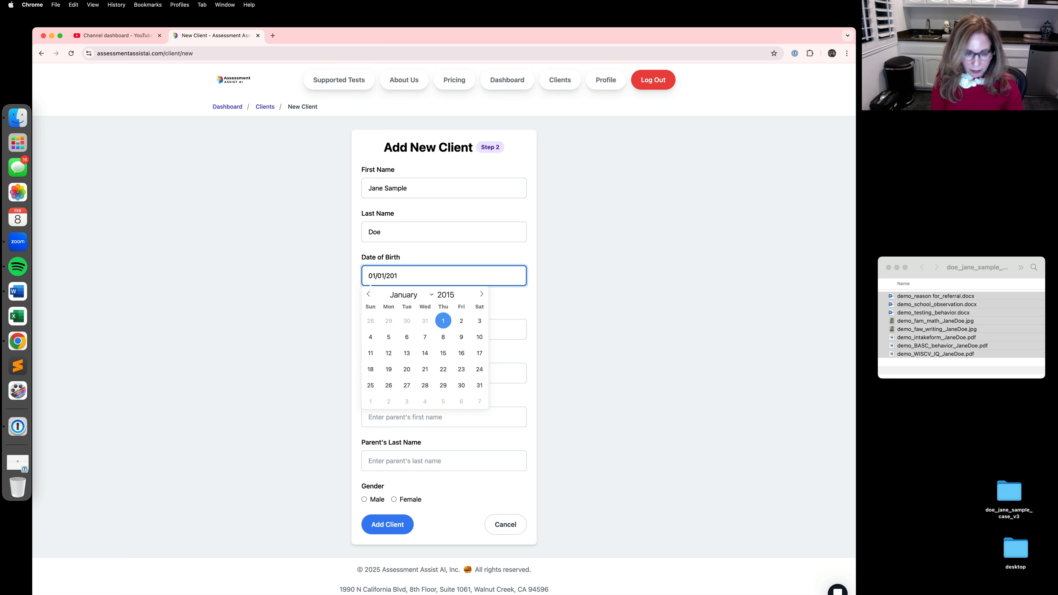
type("0")
left_click(129, 289)
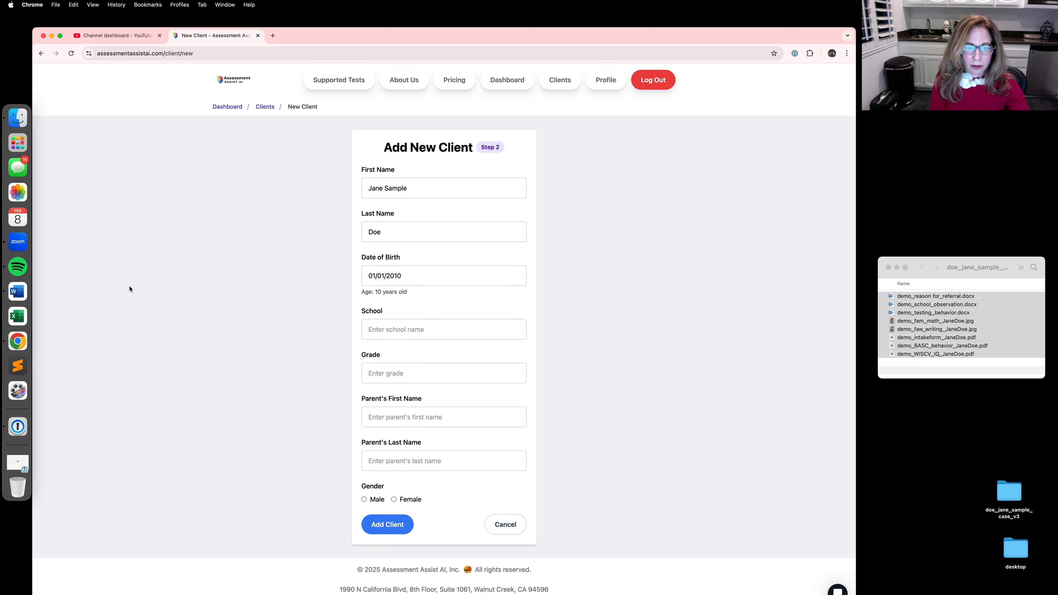
Step: Enter Pretend Elementary as the client's school and 4th as the grade
left_click(400, 326)
type("Pretend")
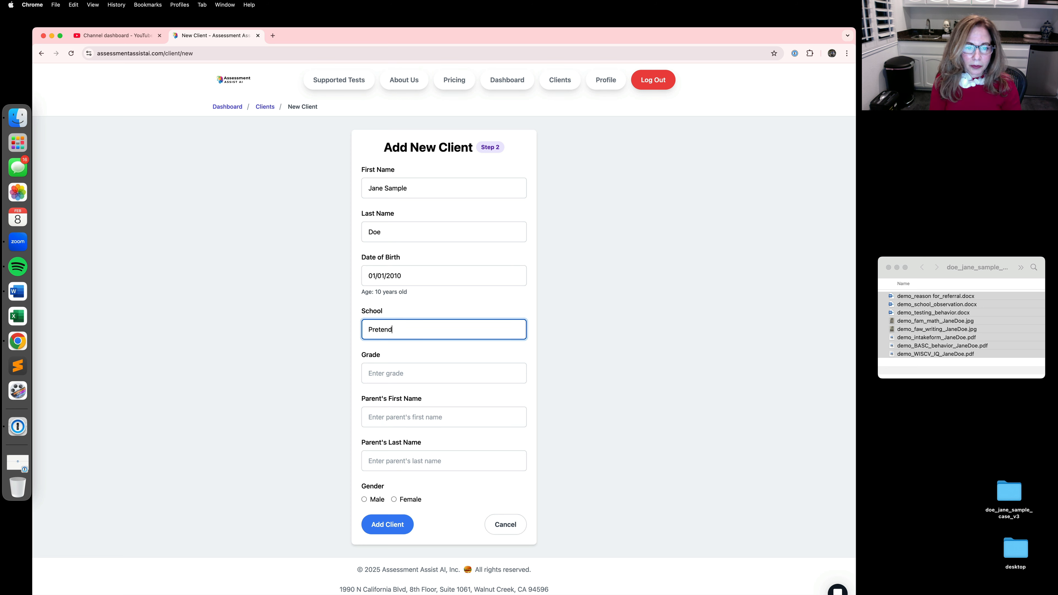
type(" Elementary")
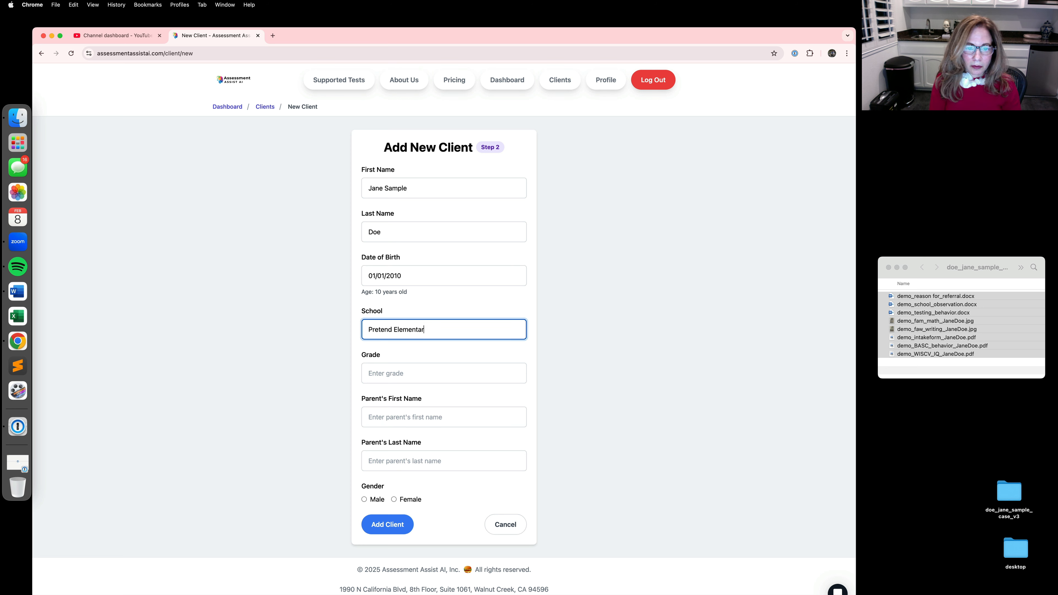
left_click(379, 373)
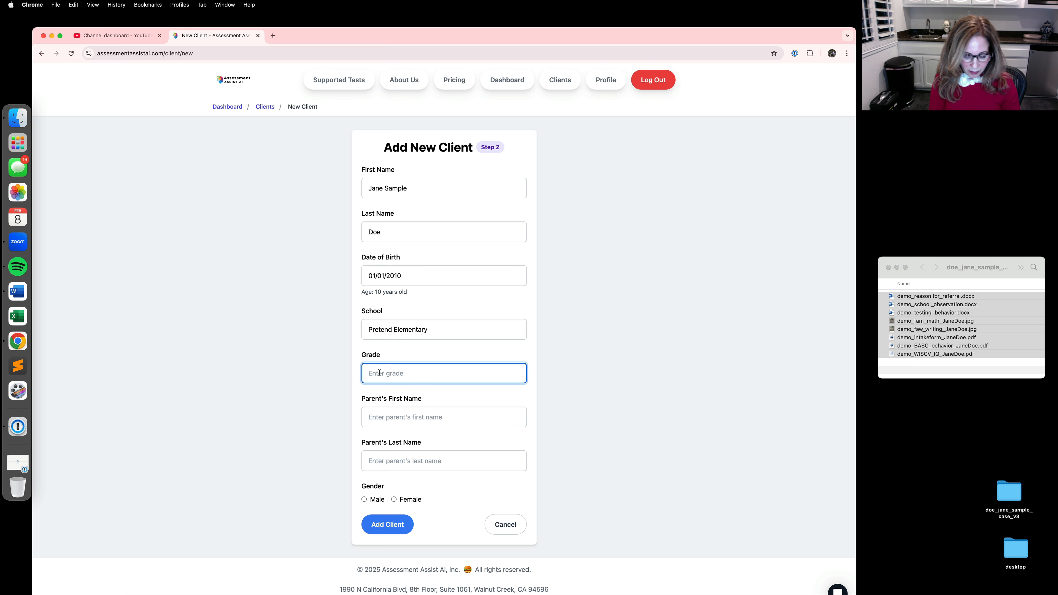
type("4th")
left_click(332, 417)
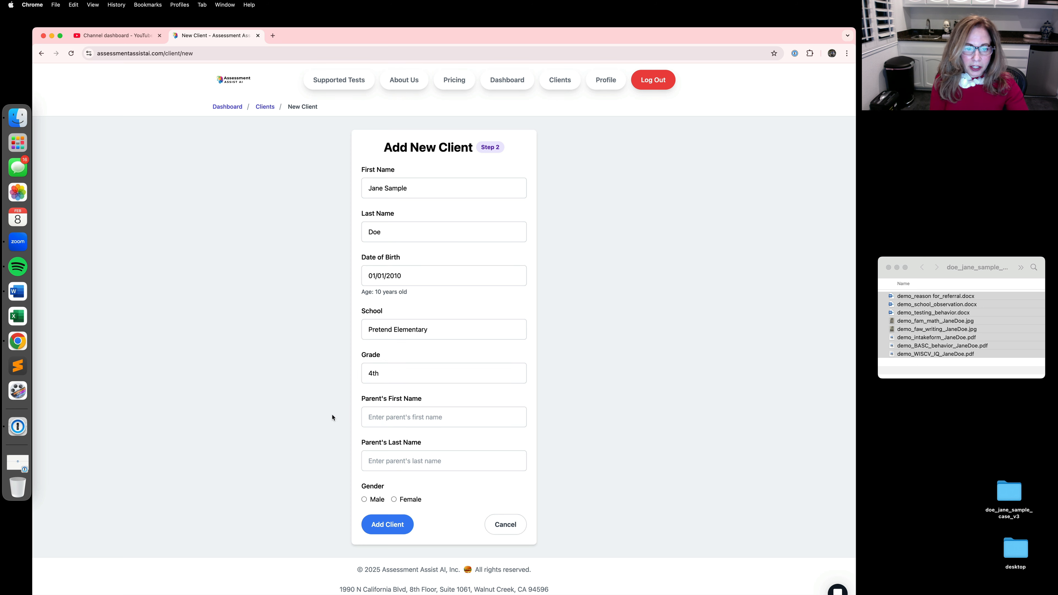
Step: Fill in the parent's first and last name, choose Female as the gender, and submit the new client
left_click(371, 418)
type("Sally")
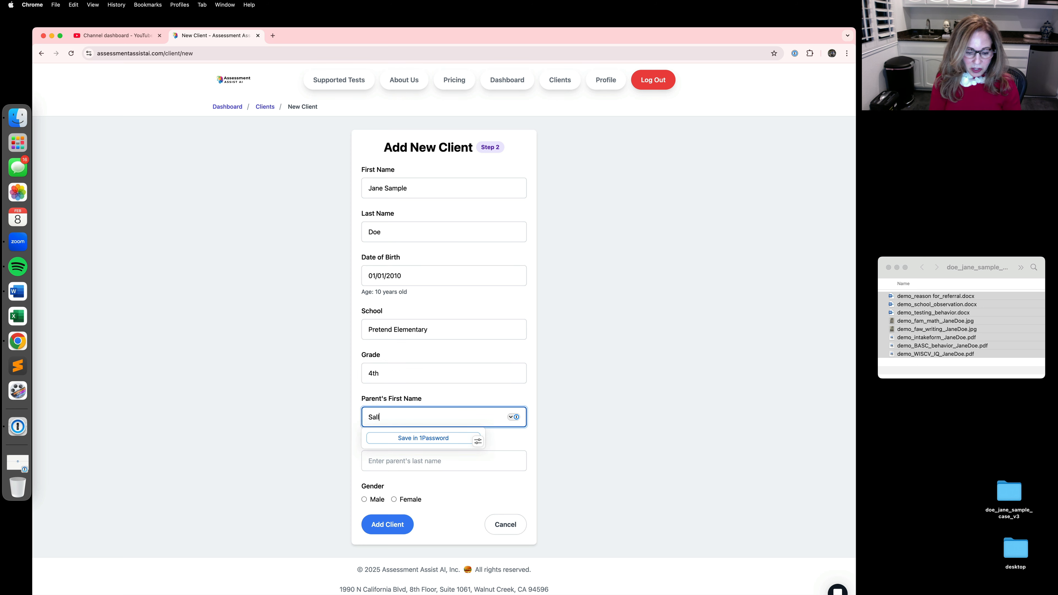
left_click(171, 407)
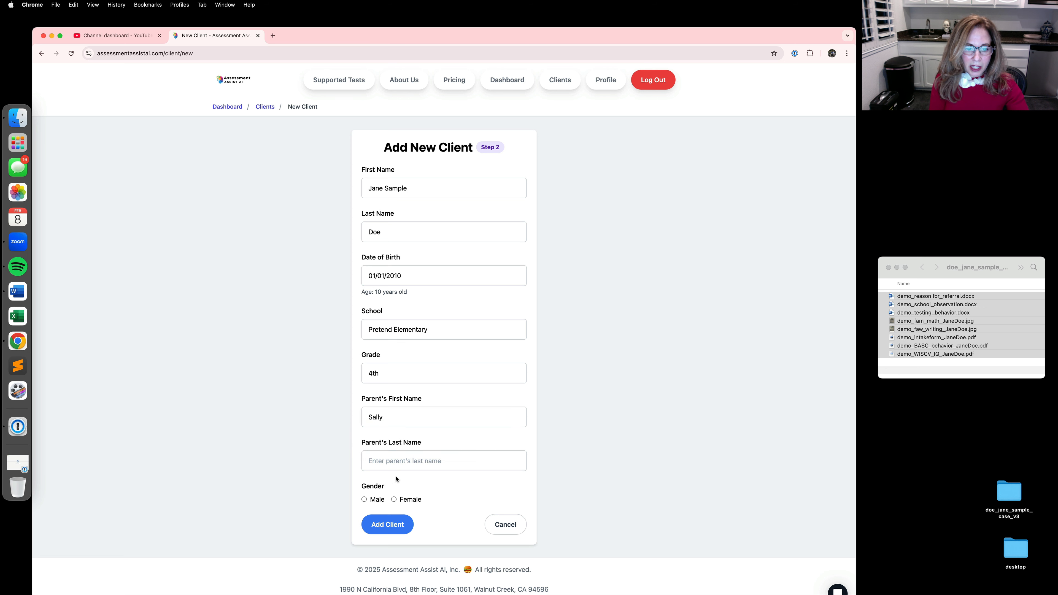
left_click(377, 460)
type("Doe")
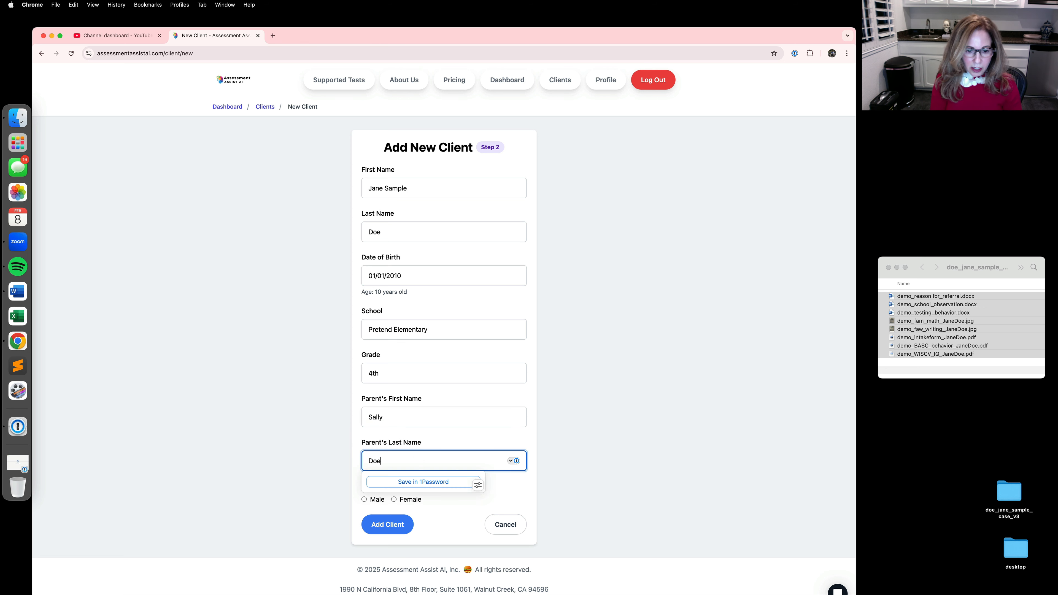
left_click(347, 467)
left_click(394, 500)
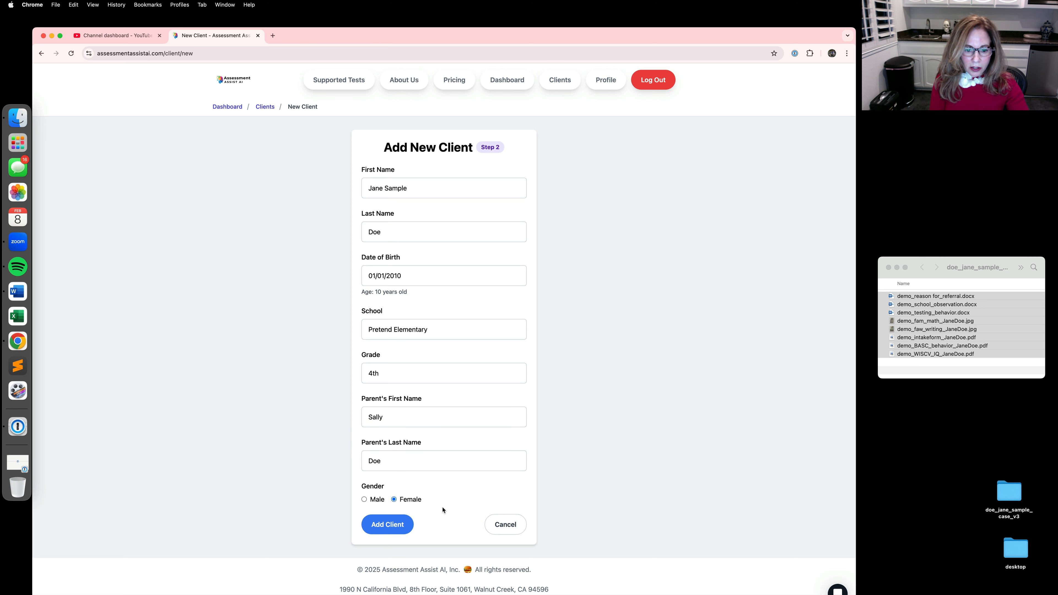
left_click(387, 525)
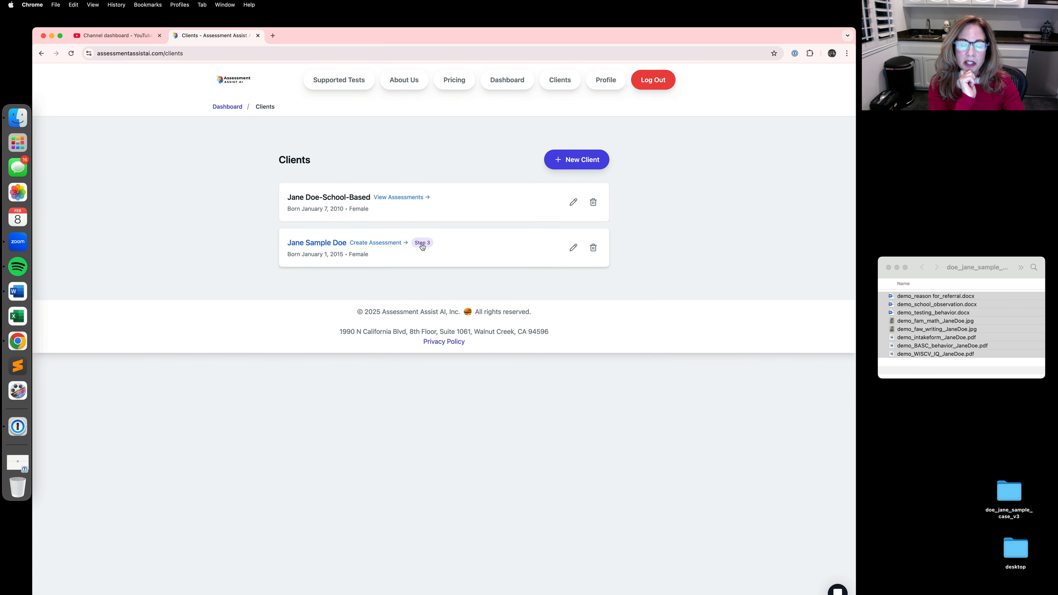
Step: Start a new assessment for the newly added client, with the School Based assessment type and the Initial report type
left_click(366, 245)
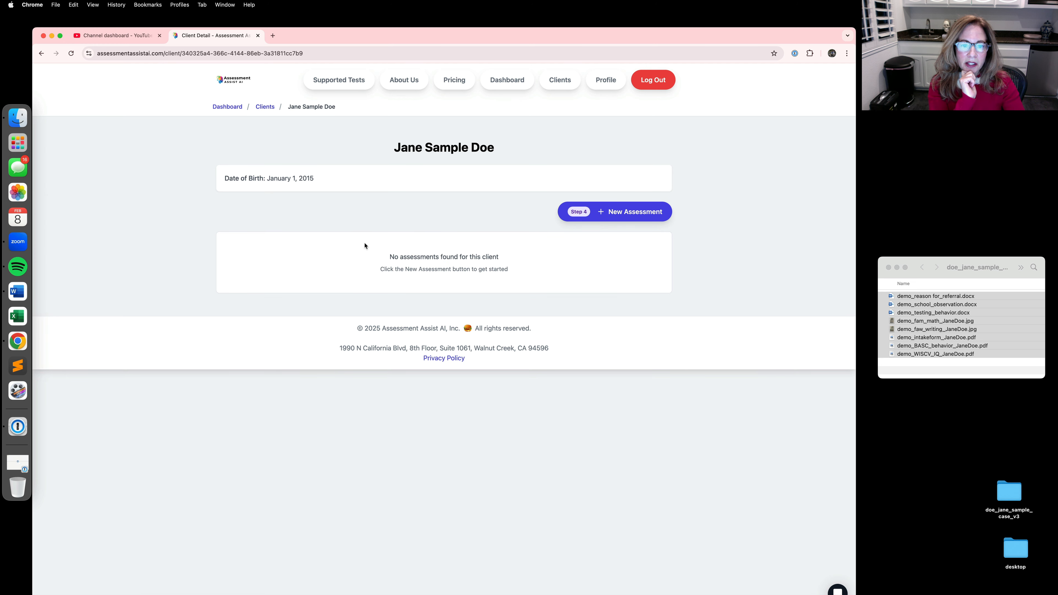
left_click(626, 214)
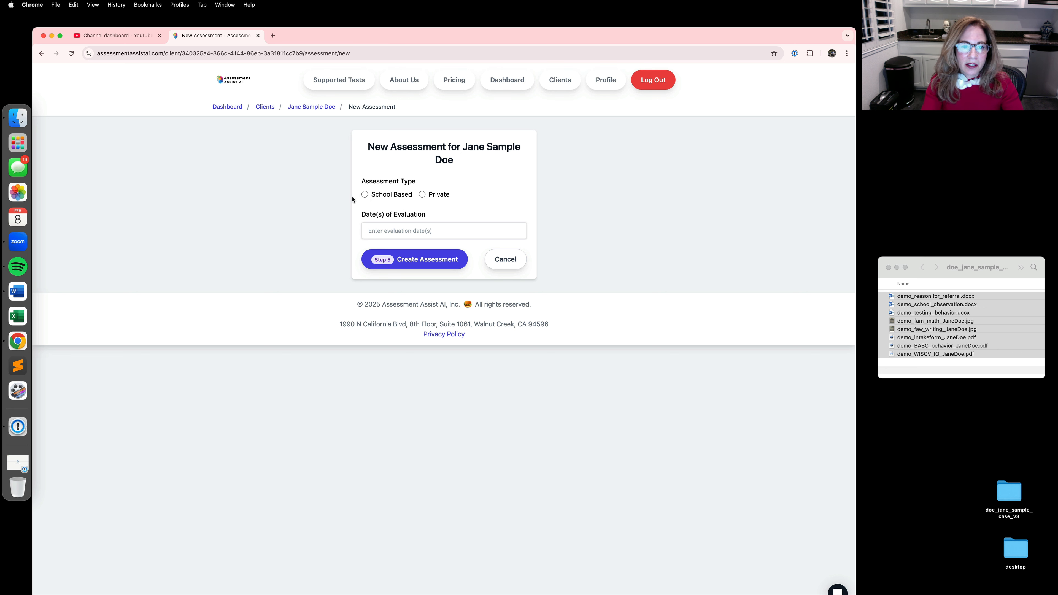
left_click(365, 194)
left_click(382, 234)
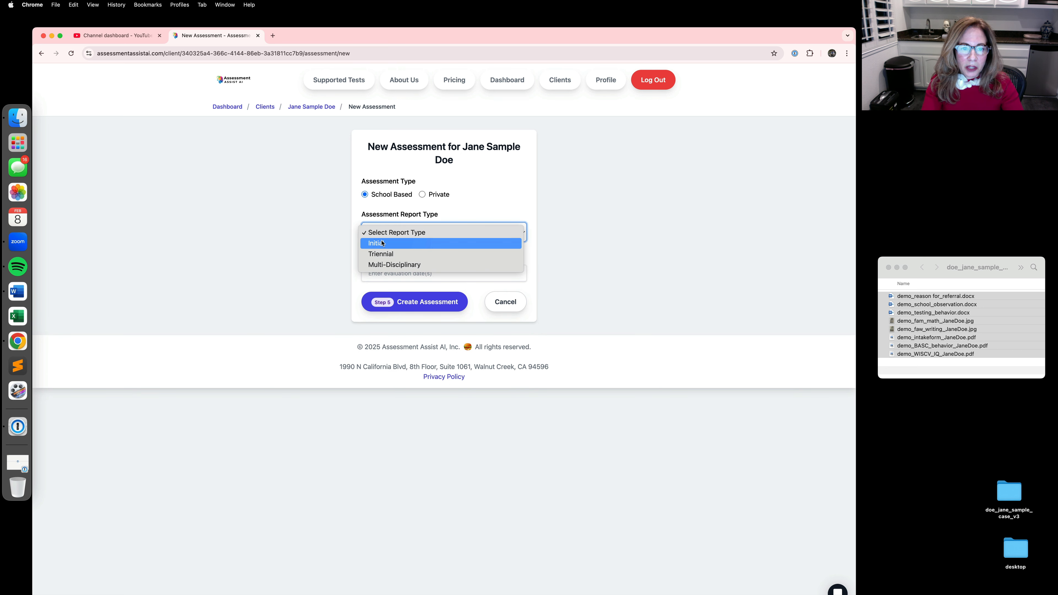
left_click(382, 243)
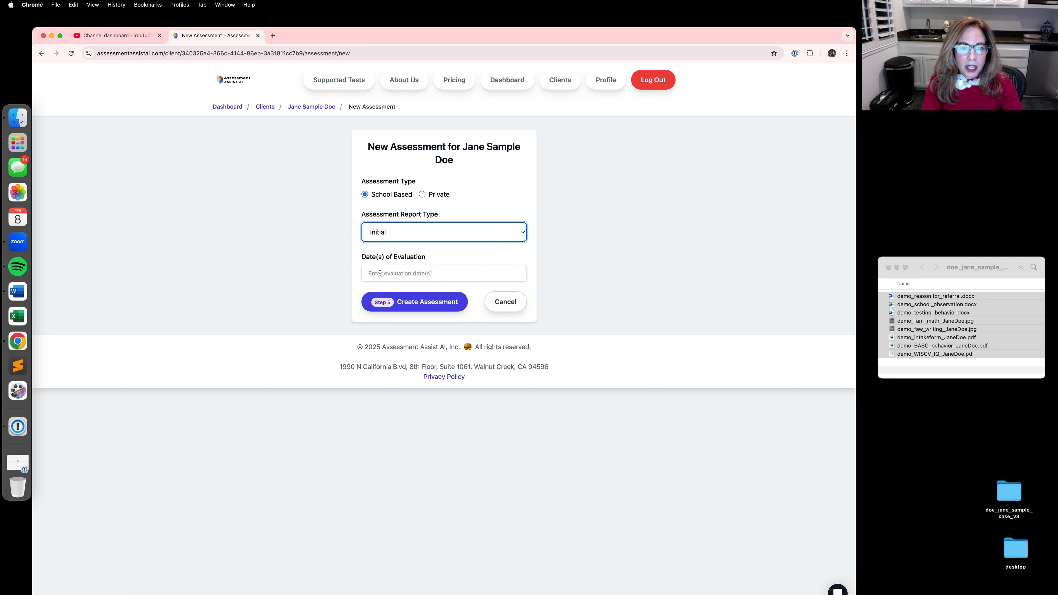
Step: Enter 1/22/2025, 1/23/2025 as the evaluation dates and create the assessment
left_click(377, 273)
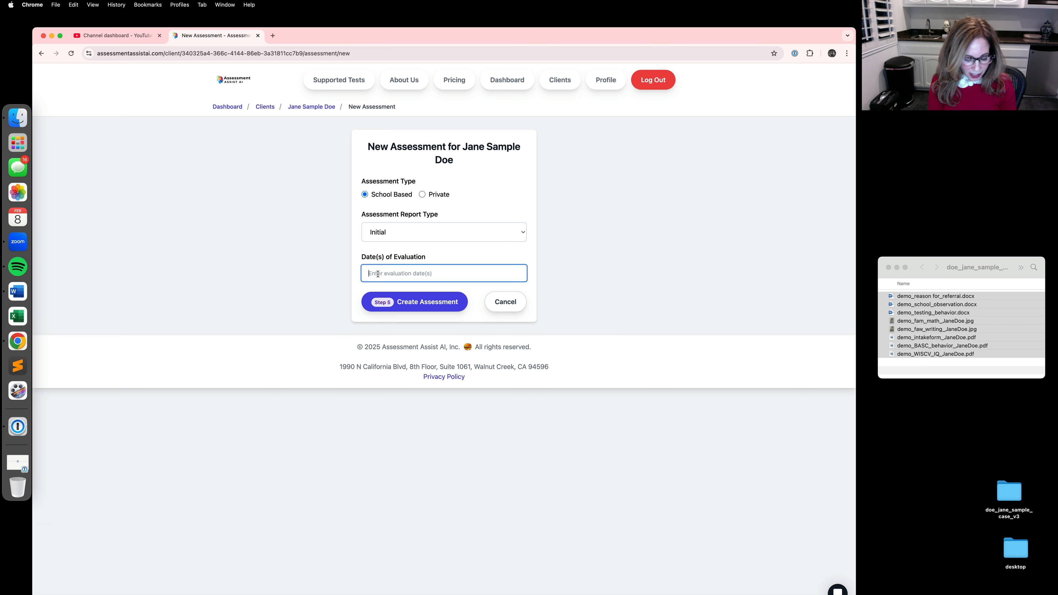
type("1/22")
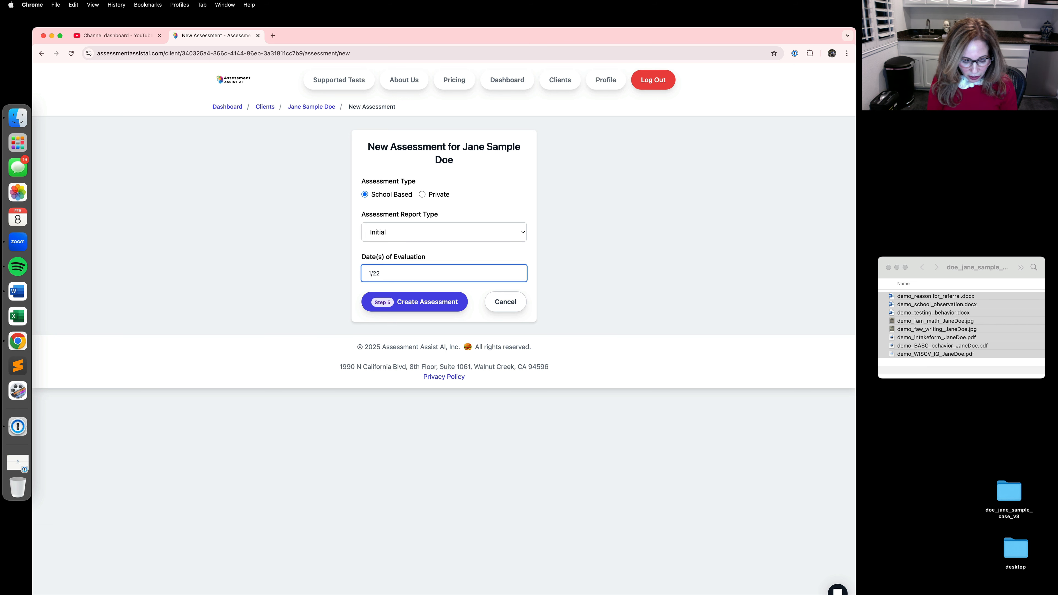
type("/2025")
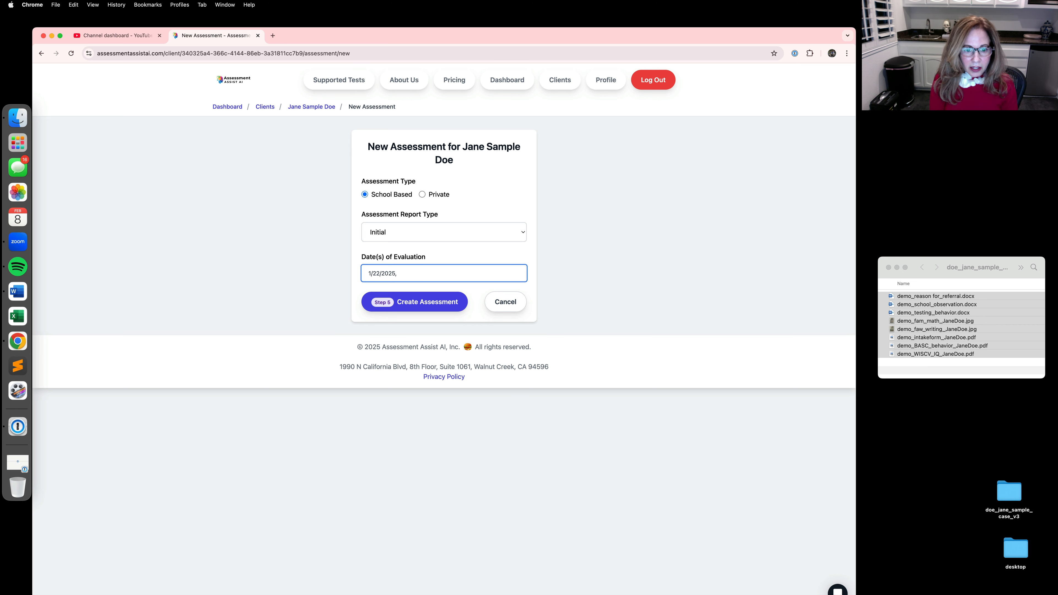
type(", 1/23/2025")
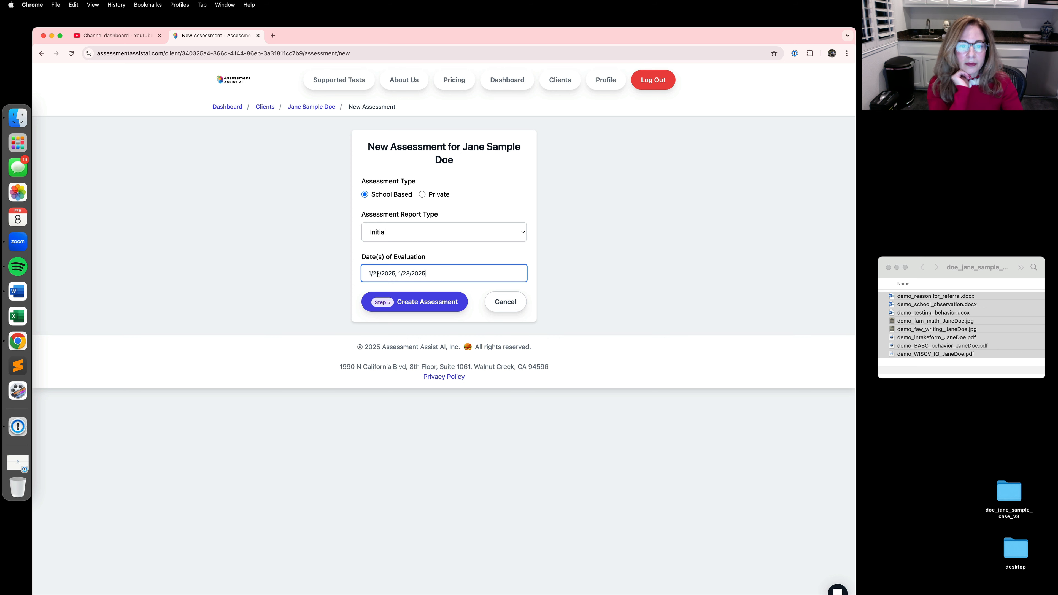
left_click(414, 303)
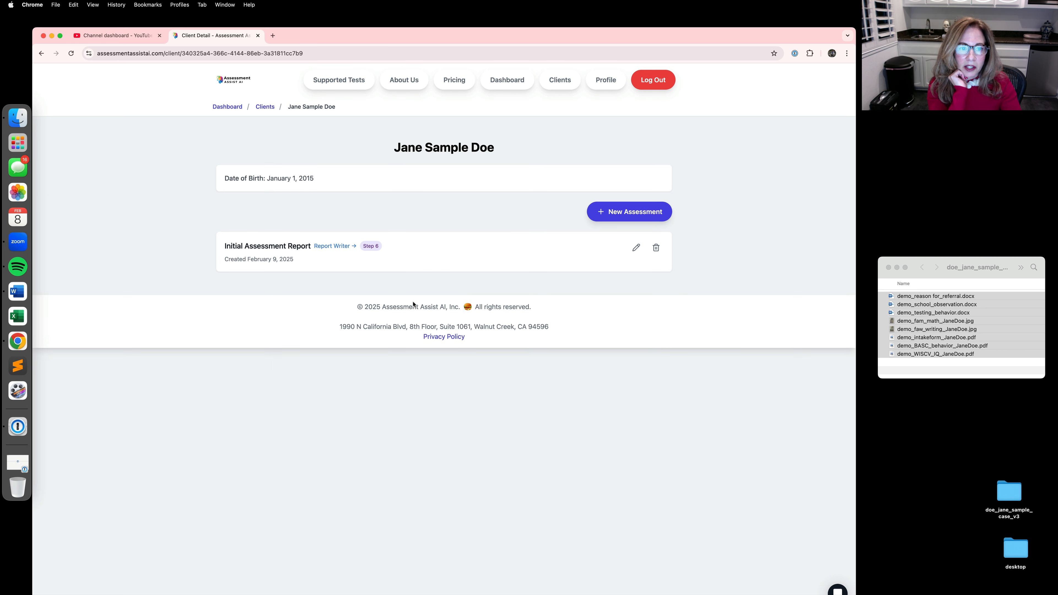
Step: Open the report writer for the Initial Assessment Report and upload all the selected demo files from the Finder window
left_click(337, 249)
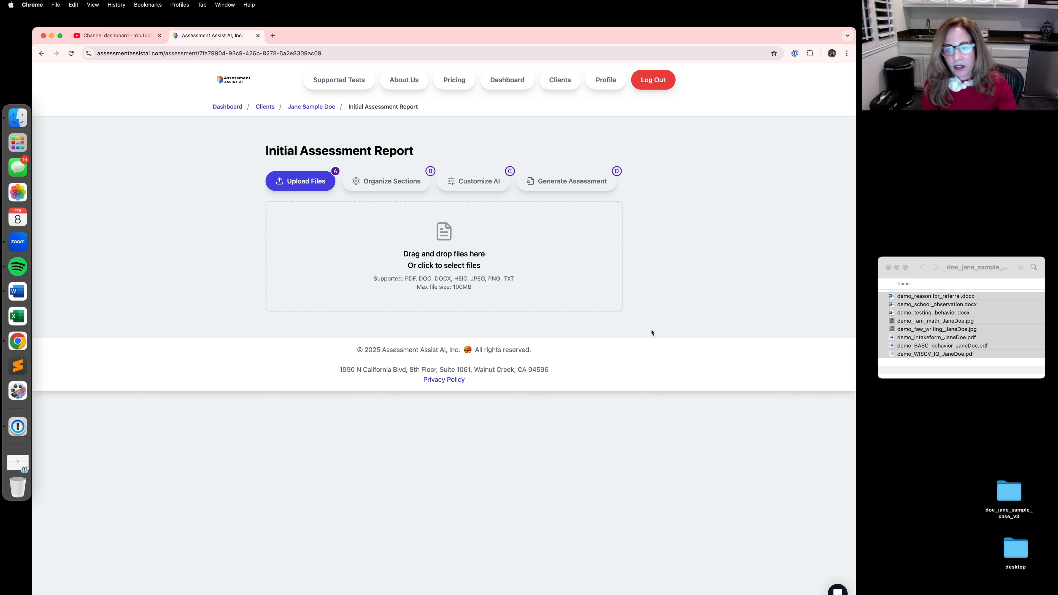
left_click(886, 297)
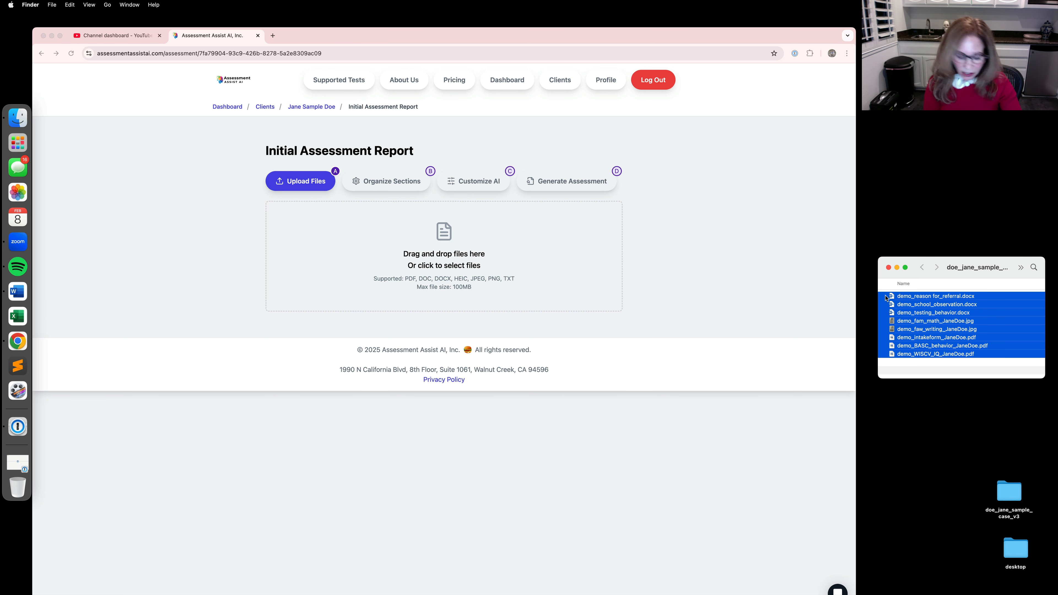
left_click_drag(886, 297, 408, 231)
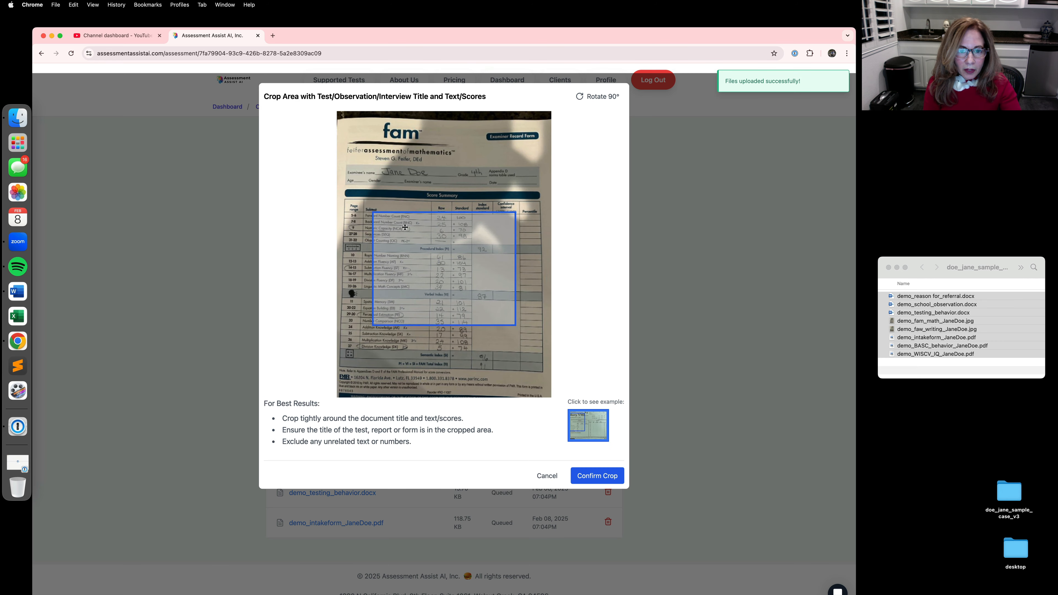
Step: Extend the crop of the FAM math record form to include its title and the full score table, and upload it
left_click_drag(444, 127, 444, 120)
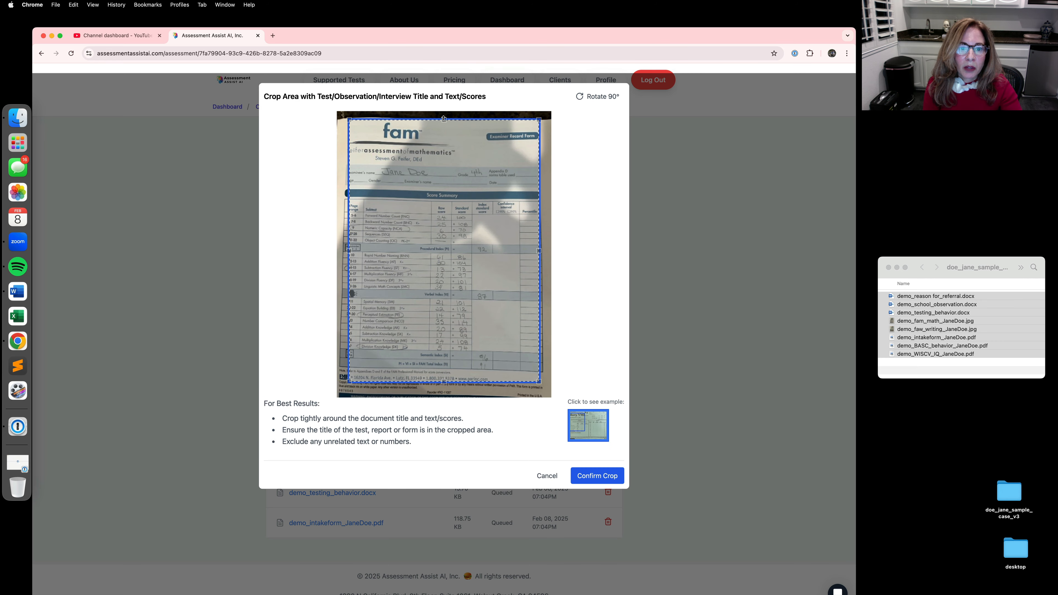
left_click_drag(349, 250, 338, 251)
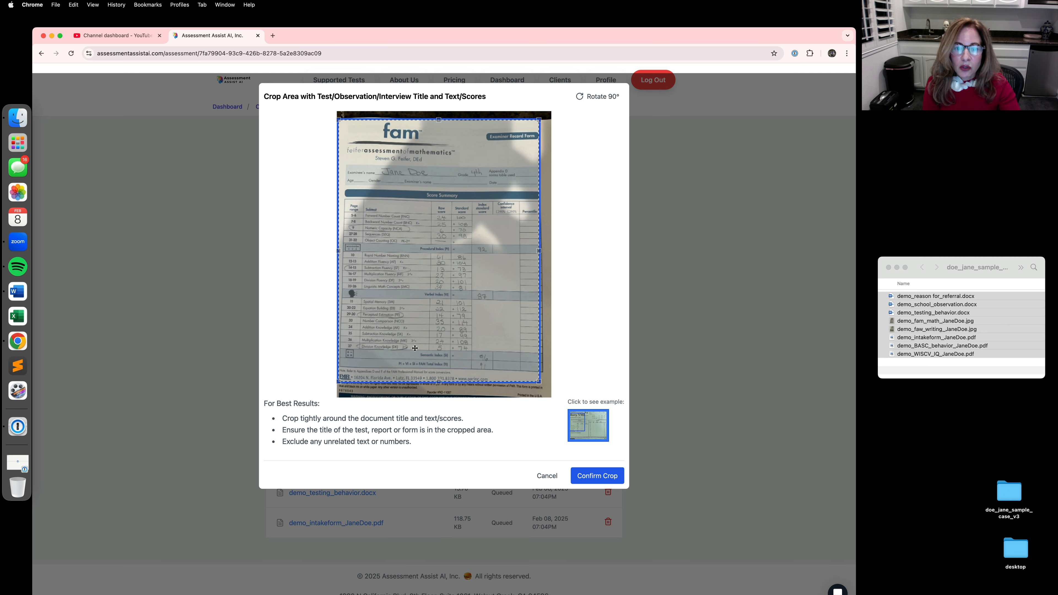
left_click(591, 477)
left_click(604, 494)
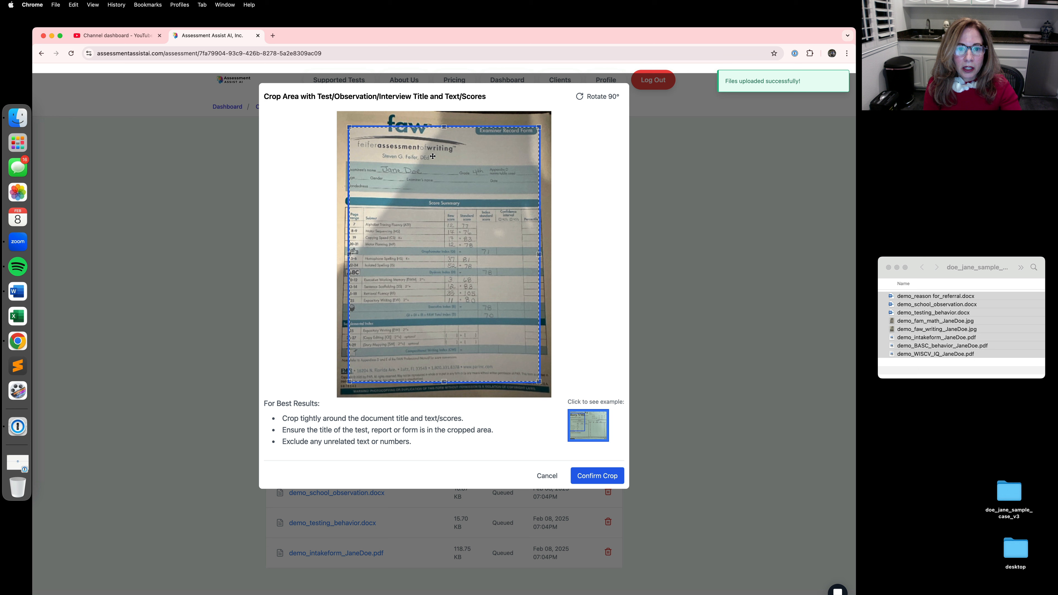
Step: Crop the FAW writing record form from the title down to the start of the Supplemental Index, including the page-range column, and upload it
left_click_drag(444, 127, 441, 107)
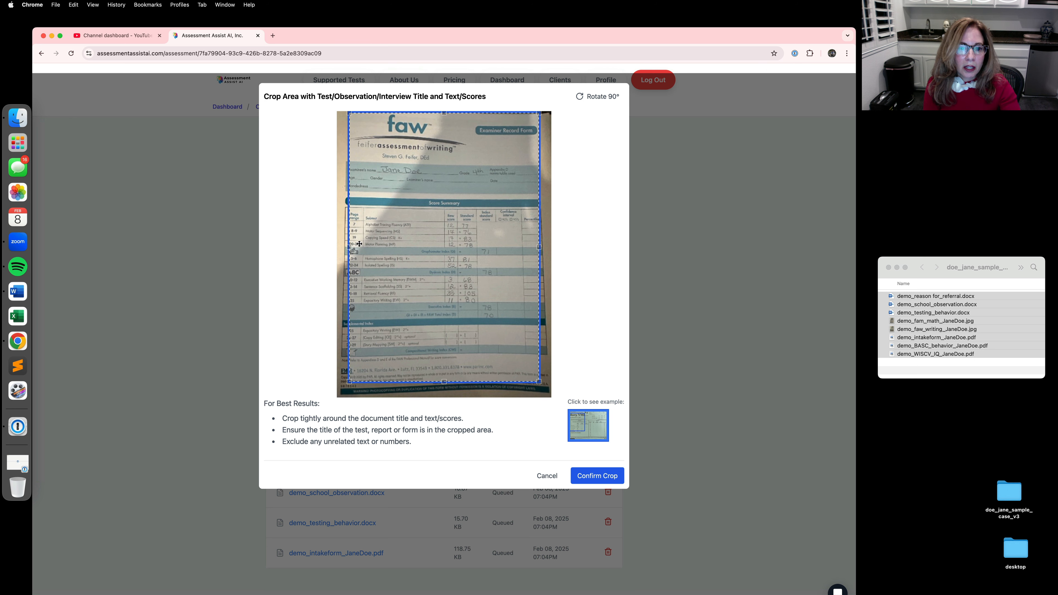
left_click_drag(346, 235, 343, 235)
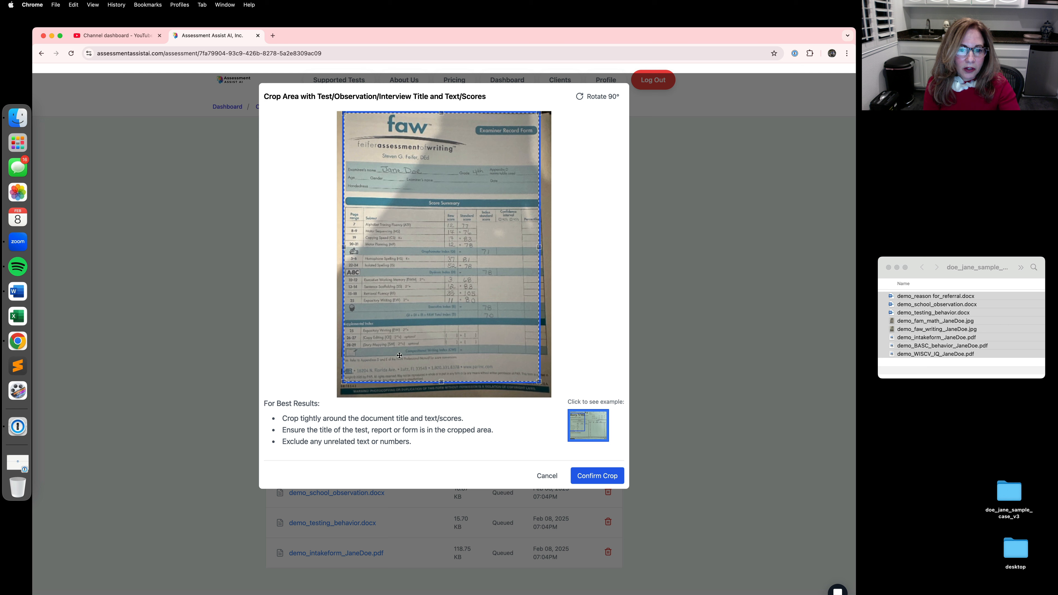
left_click_drag(441, 381, 441, 334)
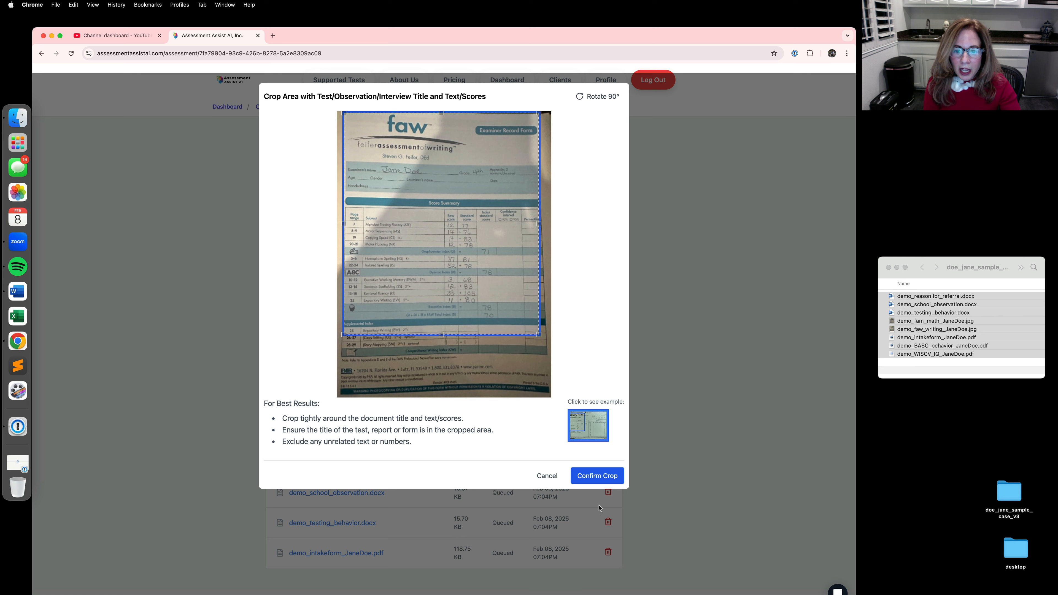
left_click(592, 477)
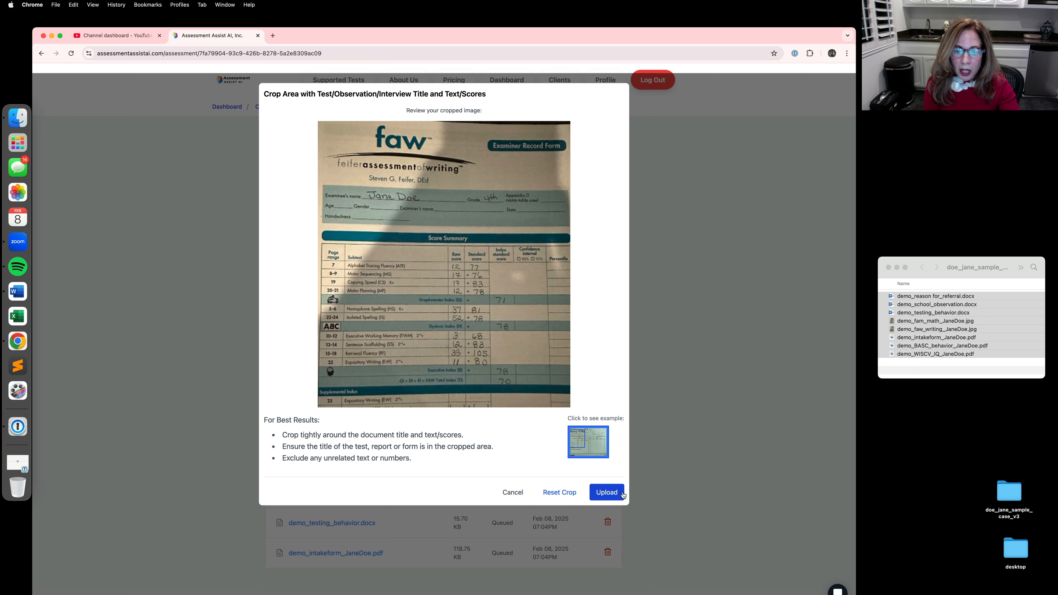
left_click(612, 496)
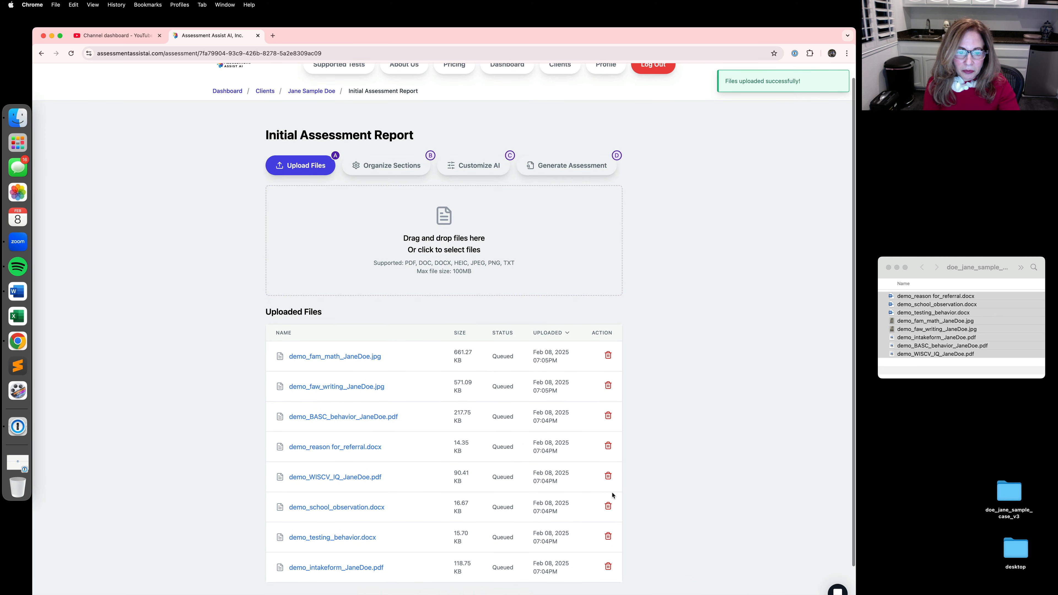
Step: Add the Reason for Referral and Background Information sections to the report's section layout
scroll(663, 453, "down", 1)
scroll(663, 452, "down", 3)
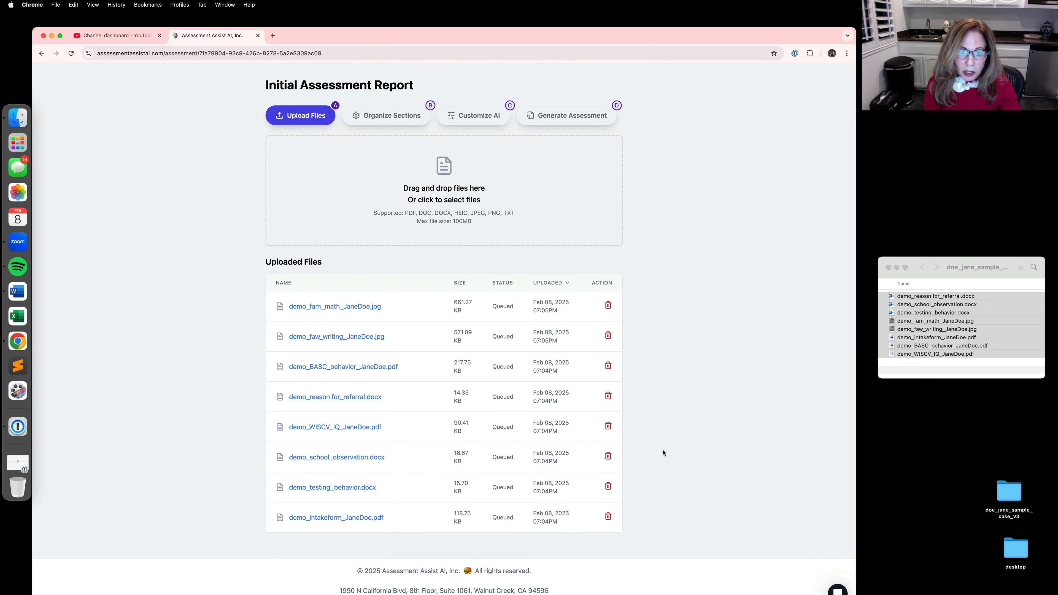
left_click(381, 120)
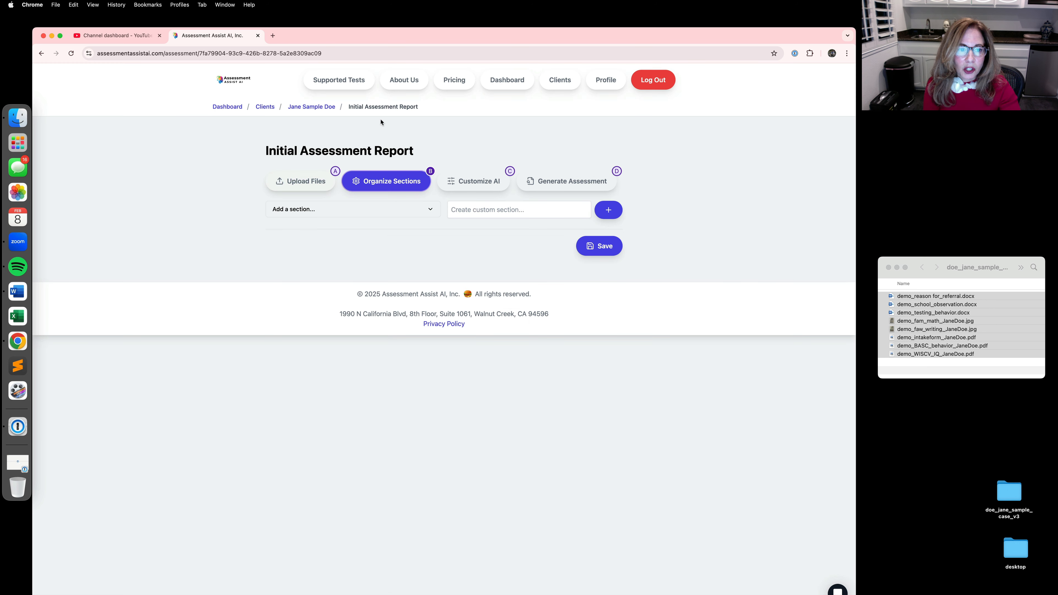
left_click(430, 210)
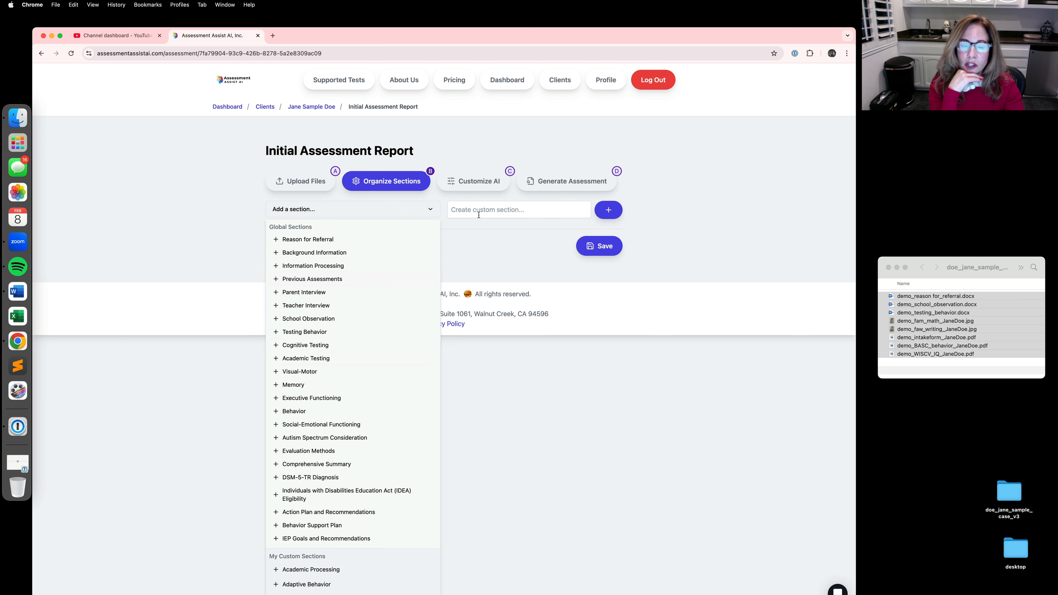
left_click(303, 239)
left_click(303, 240)
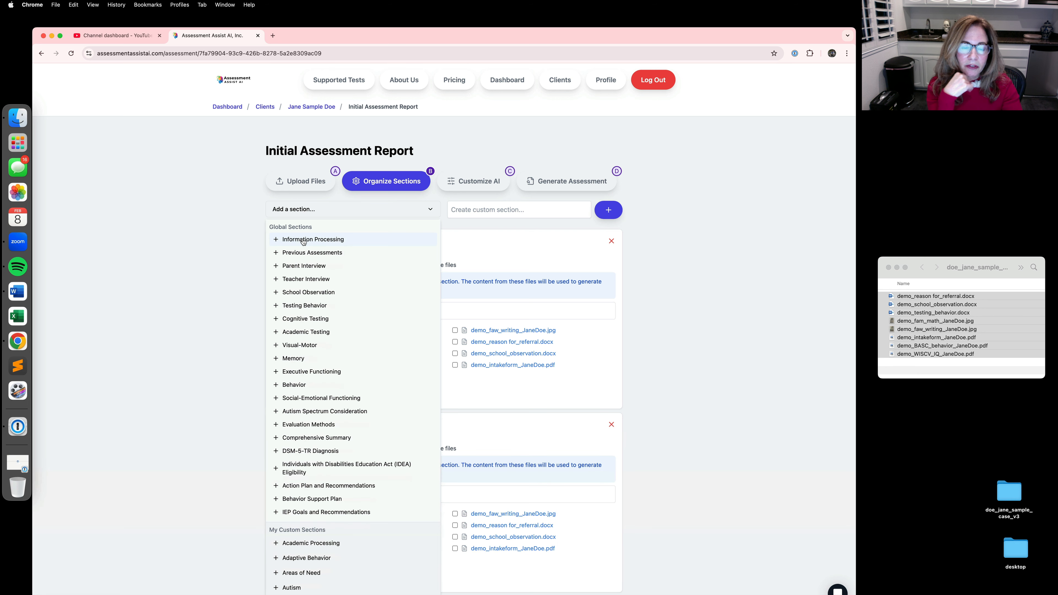
Step: Add the Previous Assessments, School Observation, Testing Behavior, Cognitive Testing and Academic Testing global sections to the report layout
left_click(293, 255)
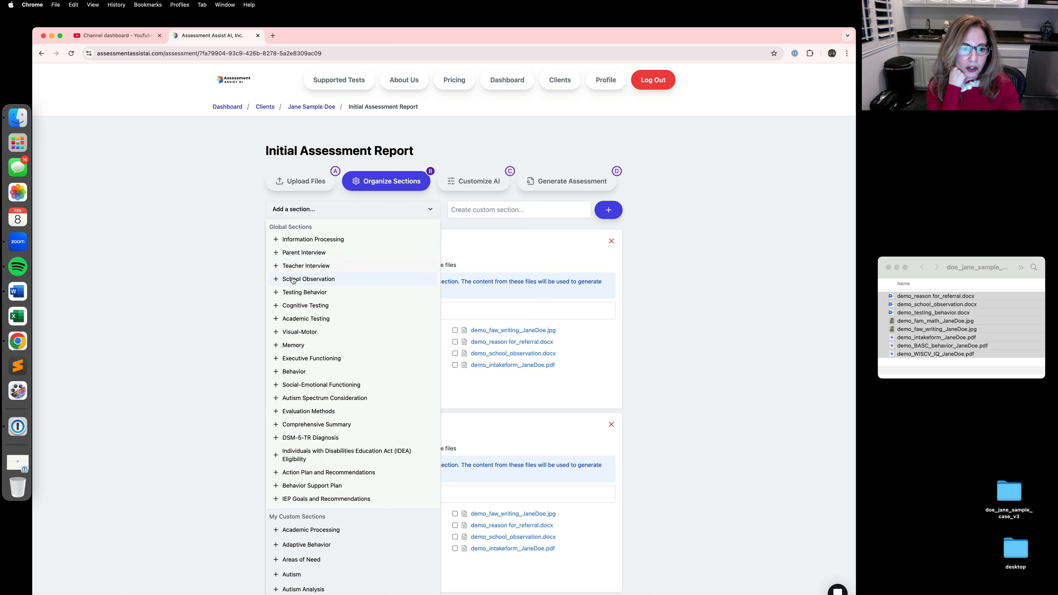
left_click(293, 279)
left_click(293, 280)
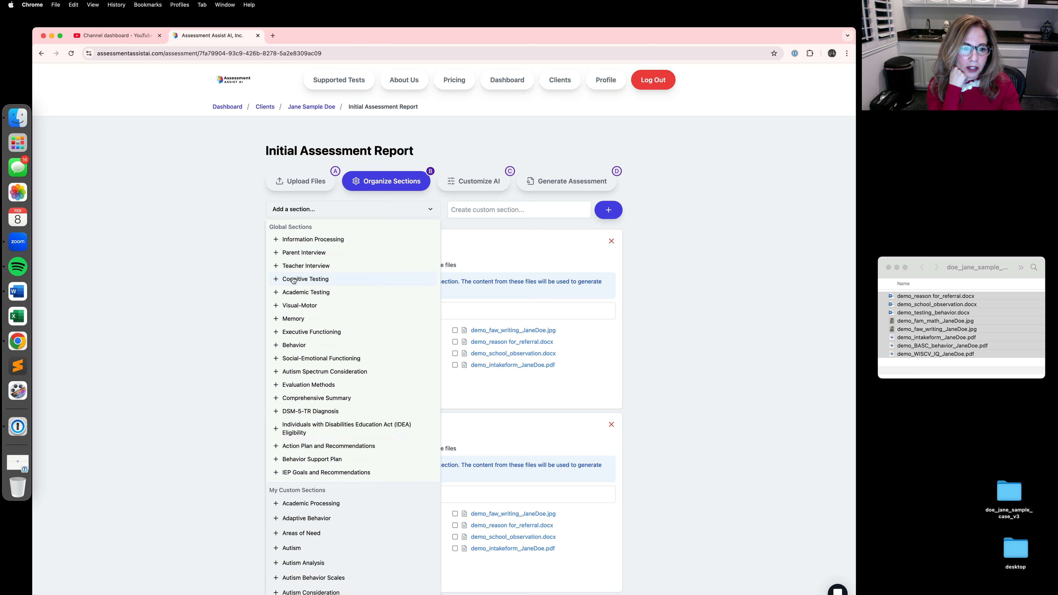
left_click(293, 280)
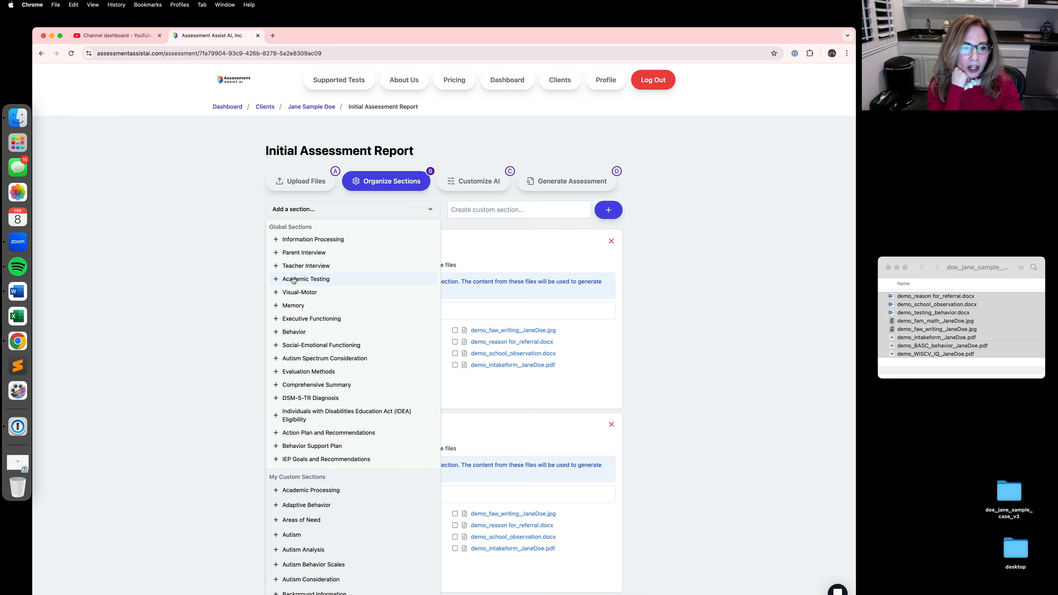
left_click(293, 279)
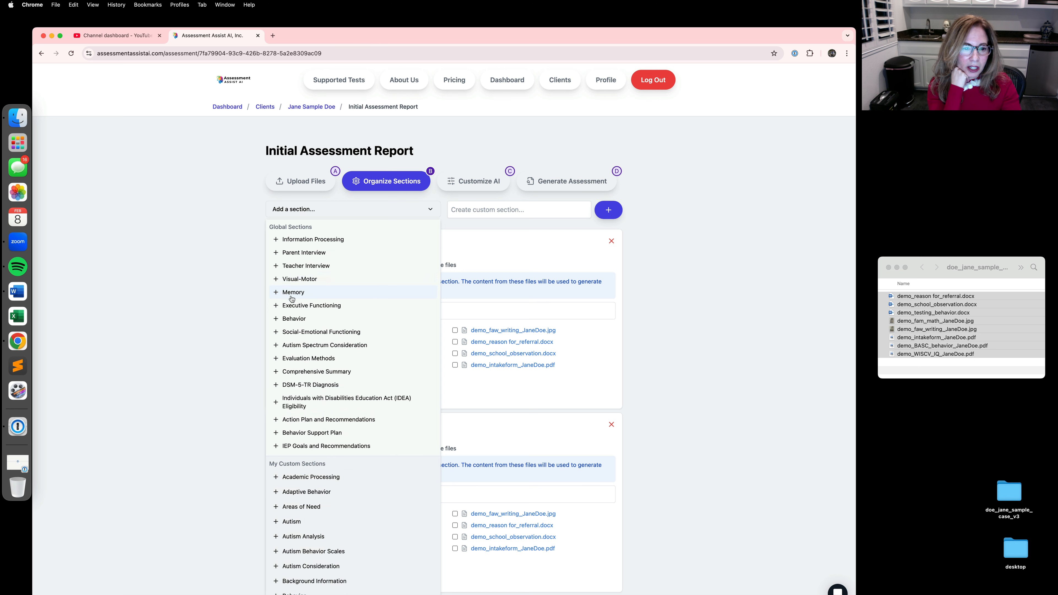
Step: Add the Behavior, Individuals with Disabilities Education Act (IDEA) Eligibility, and Action Plan and Recommendations sections, and close the section list
left_click(290, 319)
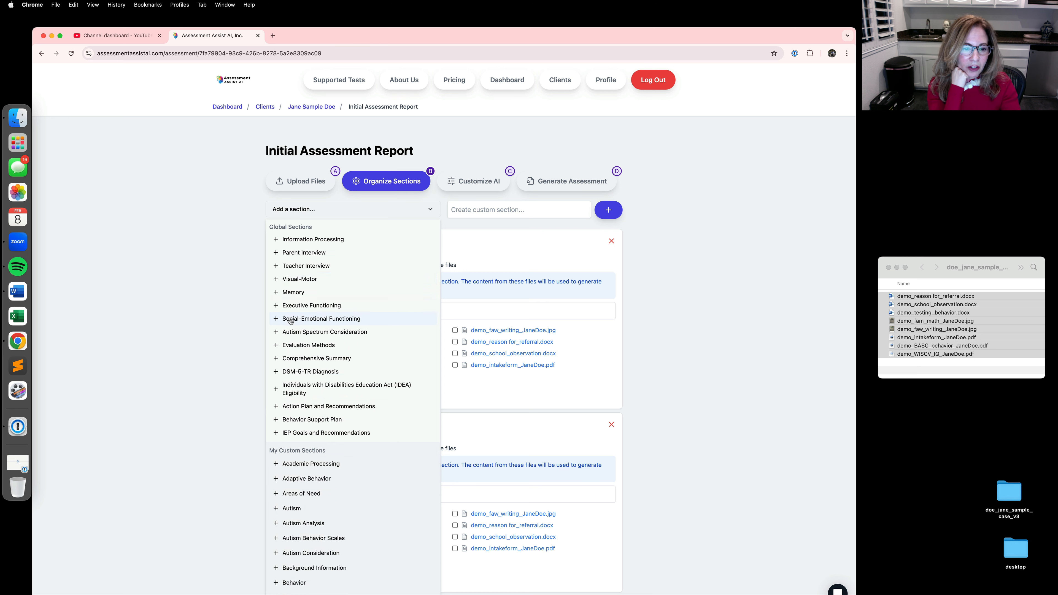
left_click(293, 392)
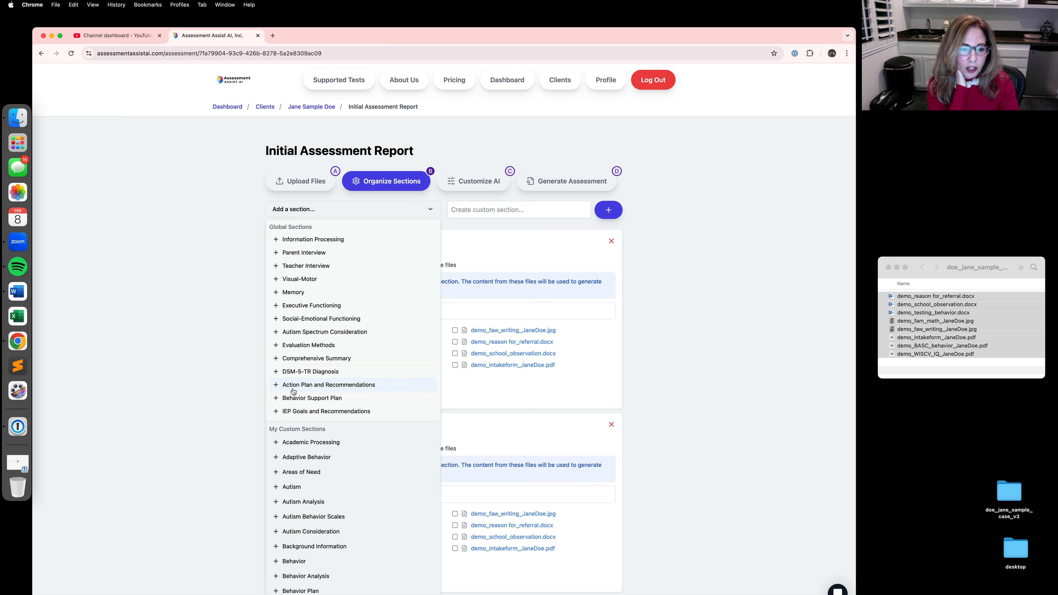
left_click(294, 386)
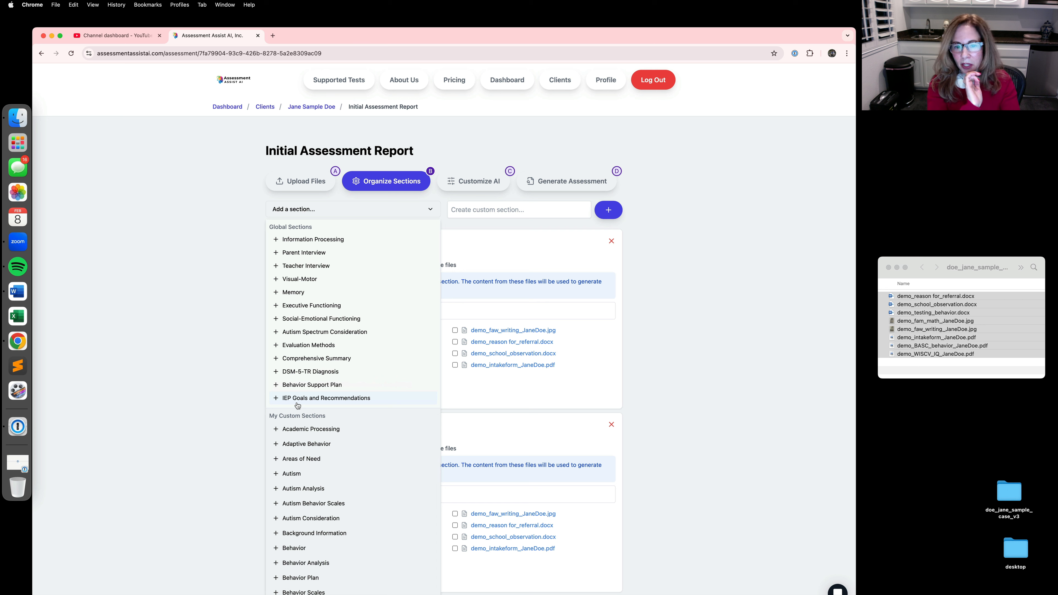
left_click(756, 310)
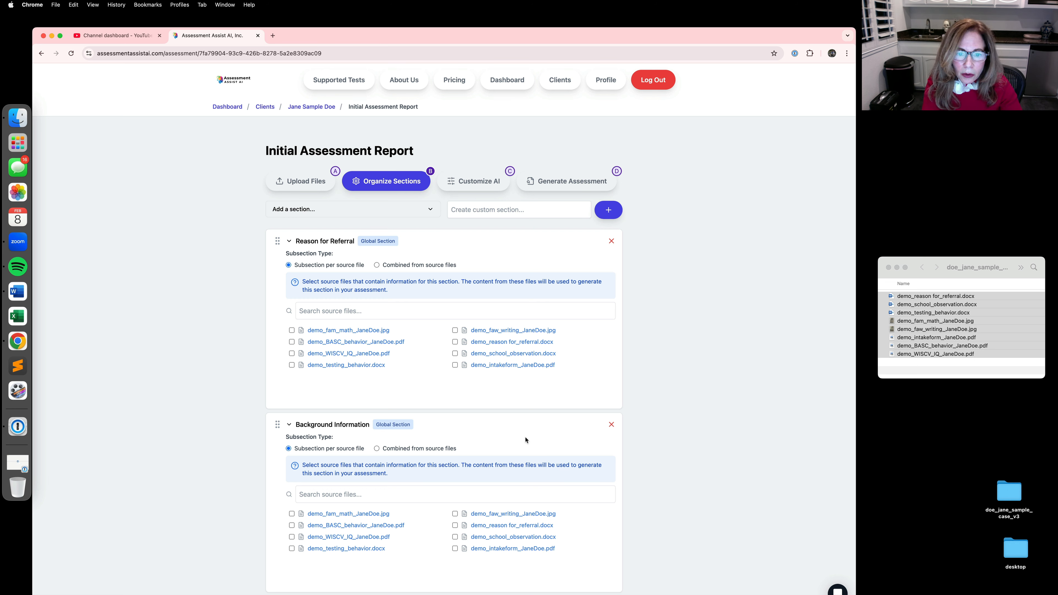
Step: Assign demo_reason for_referral.docx as the source for Reason for Referral and the demo intake form PDF for Background Information
left_click(455, 342)
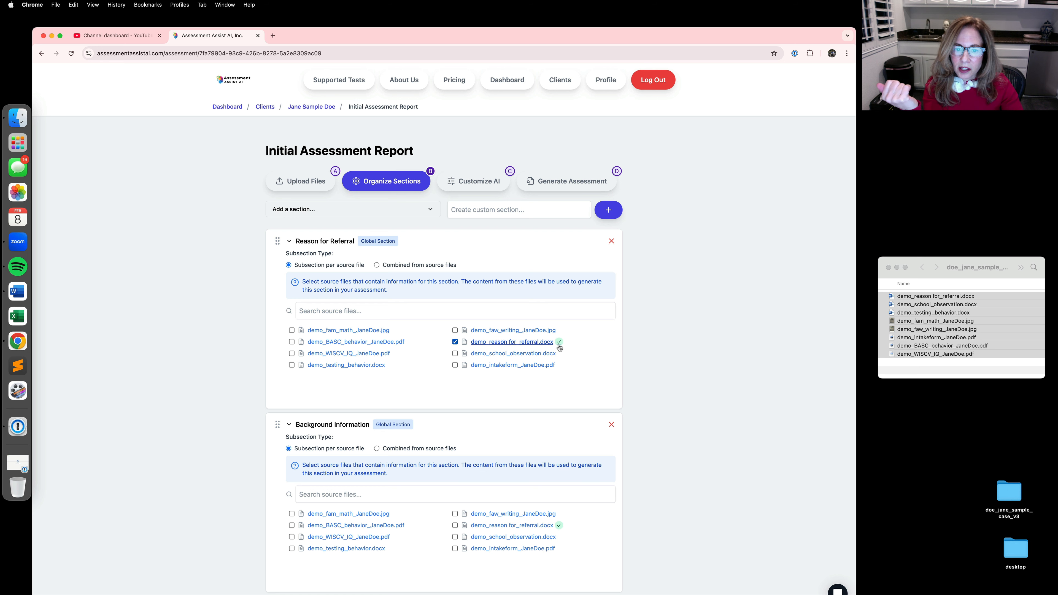
mouse_move(559, 348)
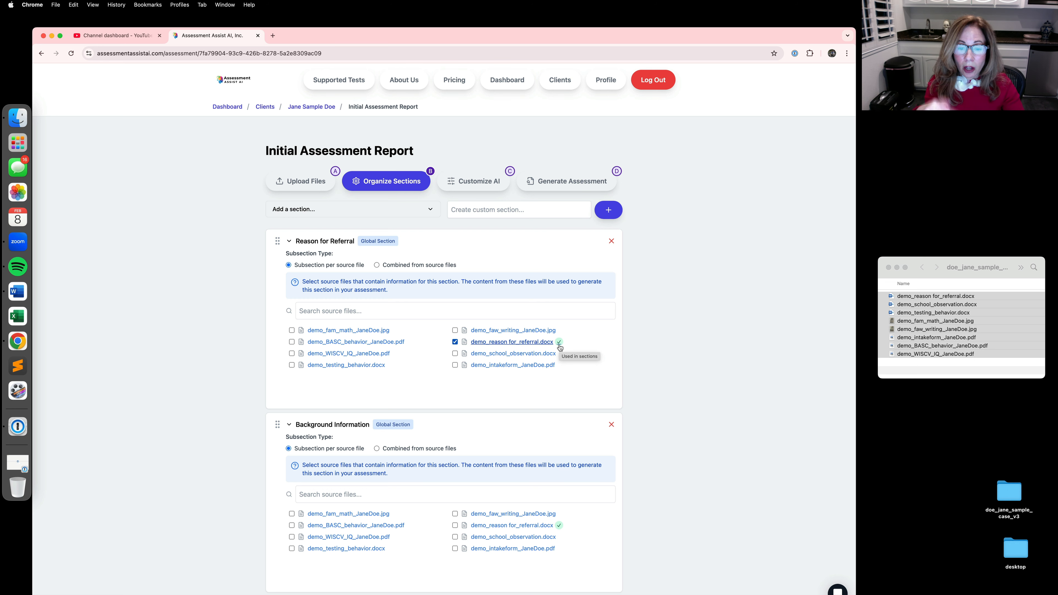
scroll(666, 383, "down", 3)
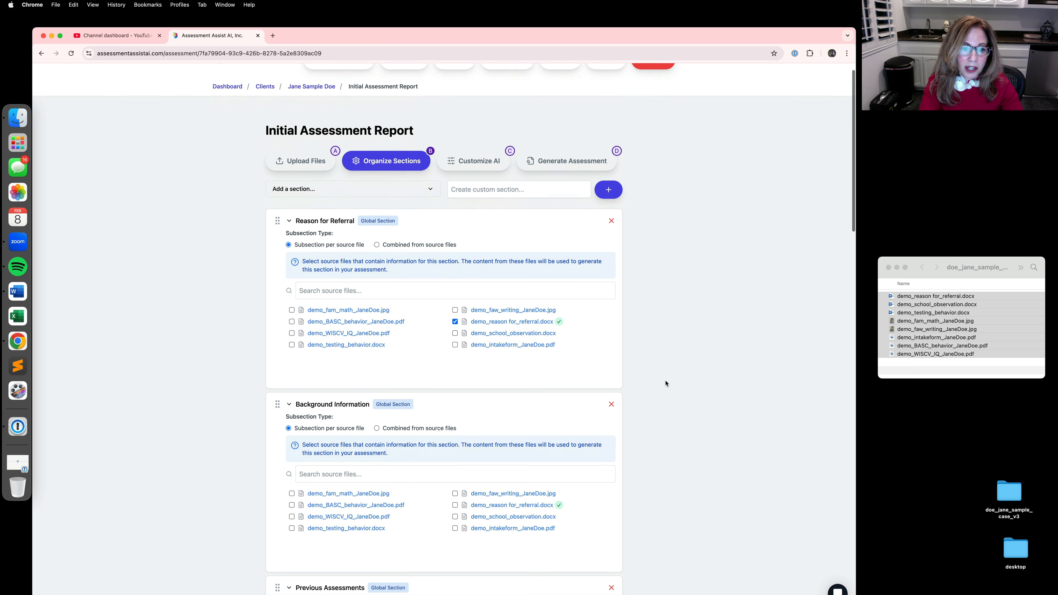
scroll(665, 384, "down", 2)
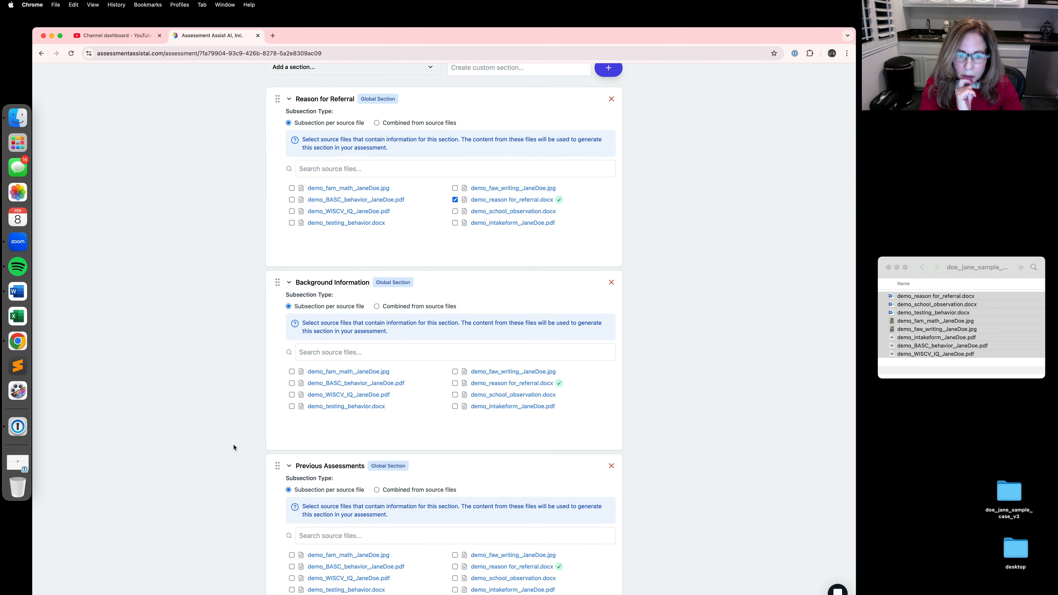
left_click(455, 407)
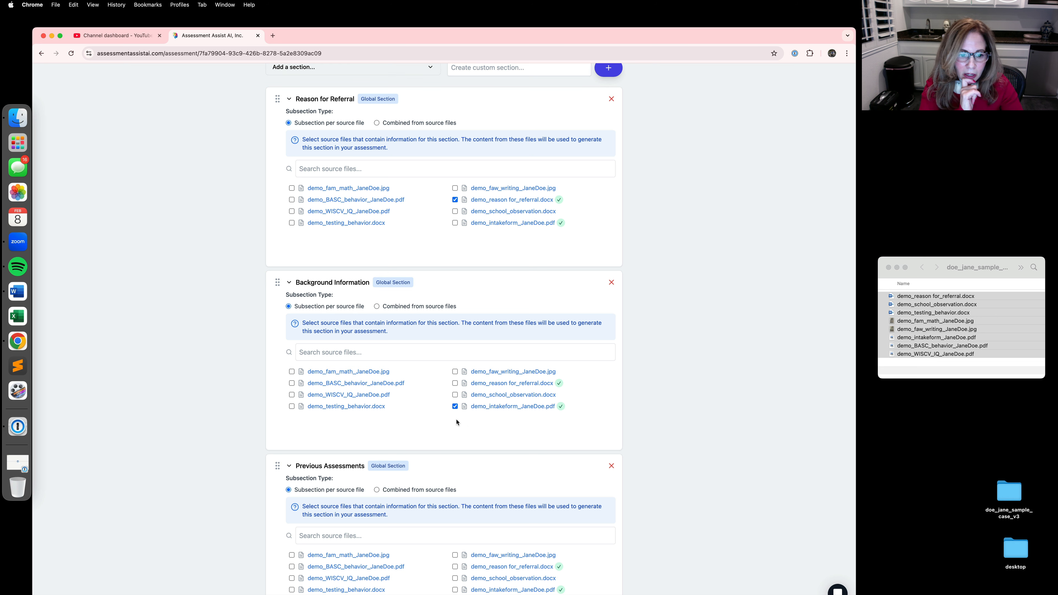
Step: Remove the Previous Assessments section and assign demo_school_observation.docx as the source for School Observation
scroll(456, 422, "down", 5)
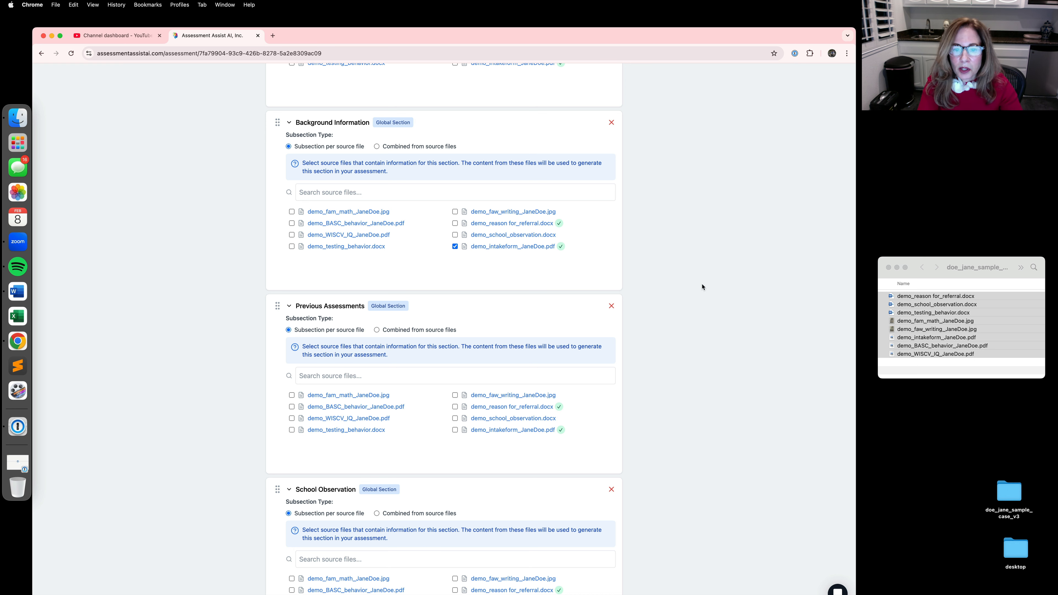
left_click(612, 308)
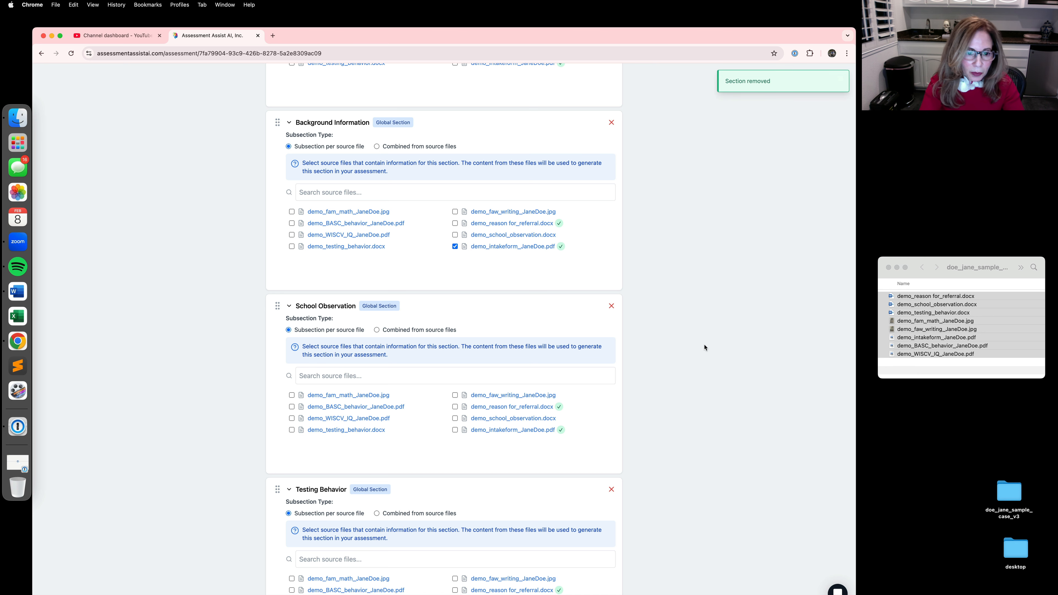
scroll(704, 347, "down", 2)
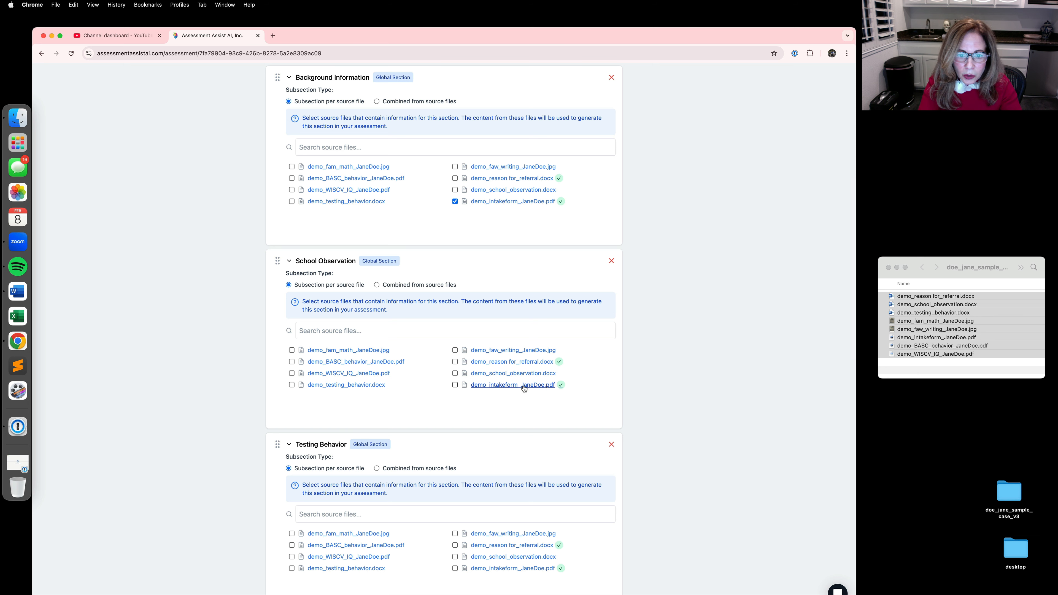
left_click(455, 373)
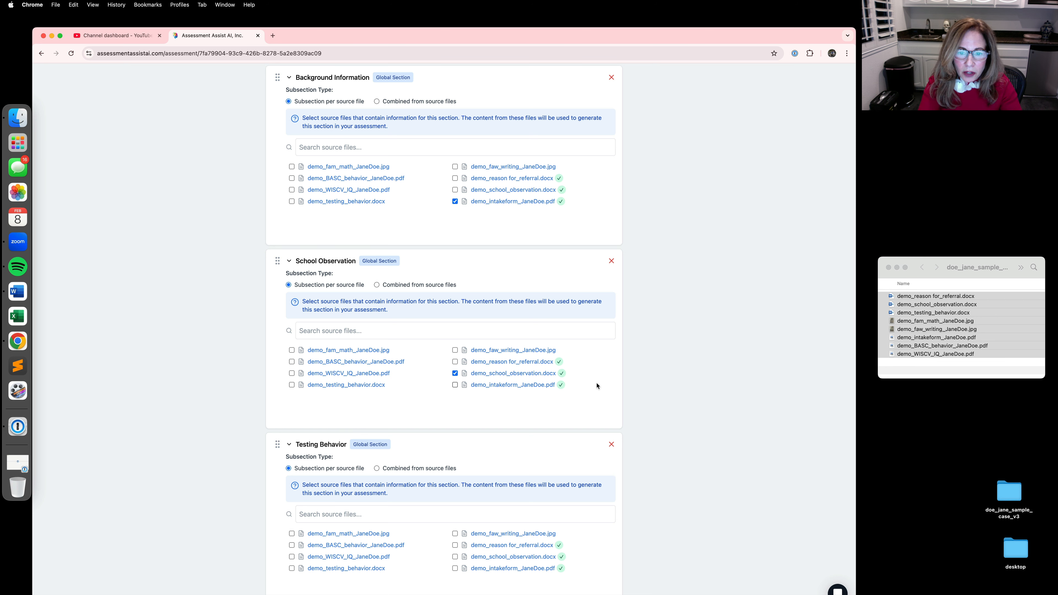
Step: Assign demo_testing_behavior.docx as the source for Testing Behavior and the demo WISC-V IQ PDF for Cognitive Testing
scroll(597, 386, "down", 8)
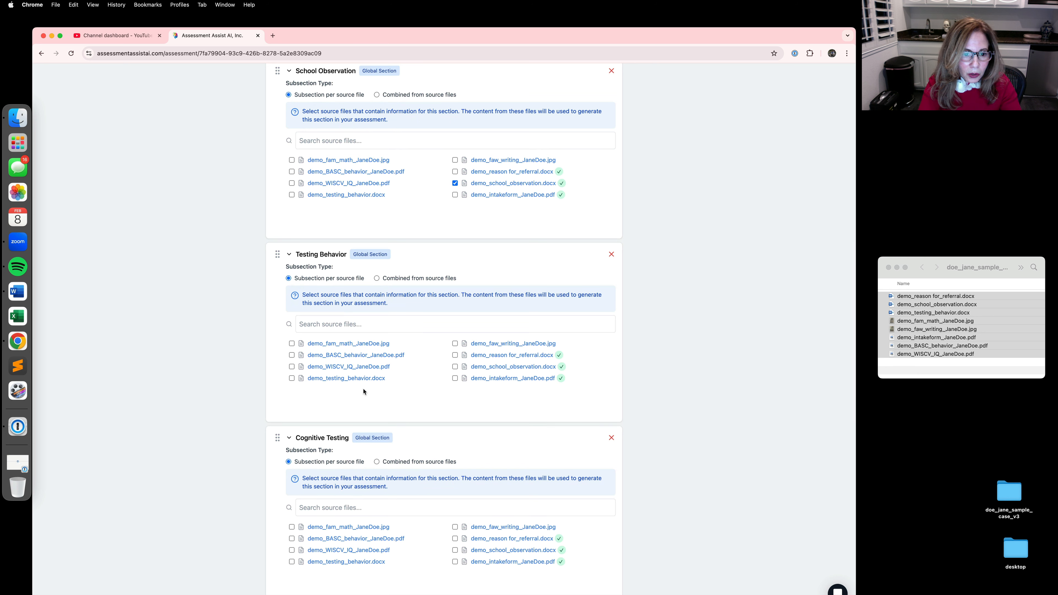
left_click(292, 378)
scroll(300, 395, "down", 2)
scroll(300, 395, "down", 4)
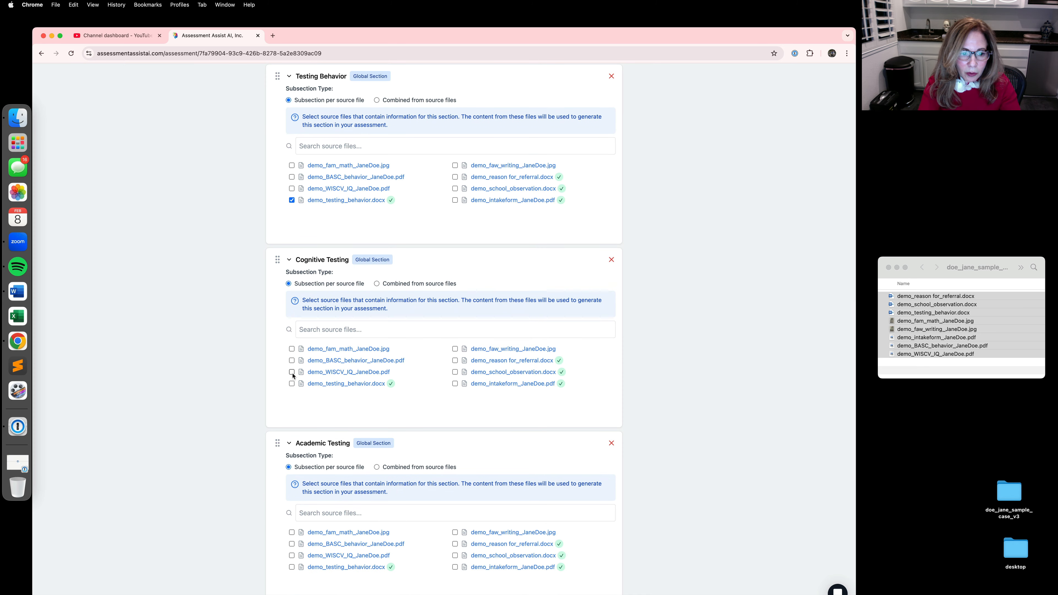
left_click(291, 372)
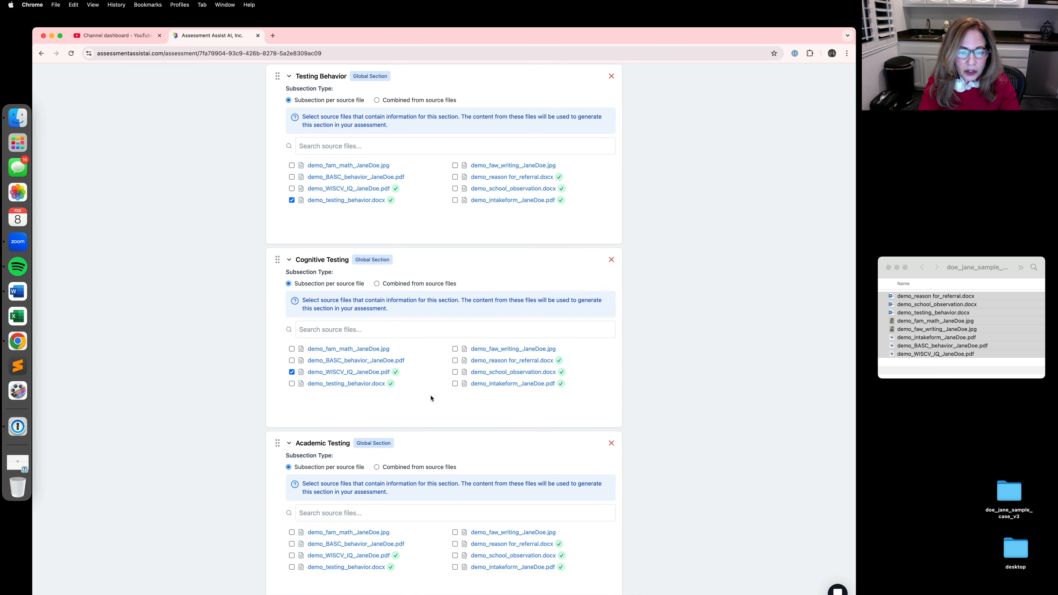
Step: Create a custom report section named "Processing for Math and Writing"
scroll(431, 398, "down", 4)
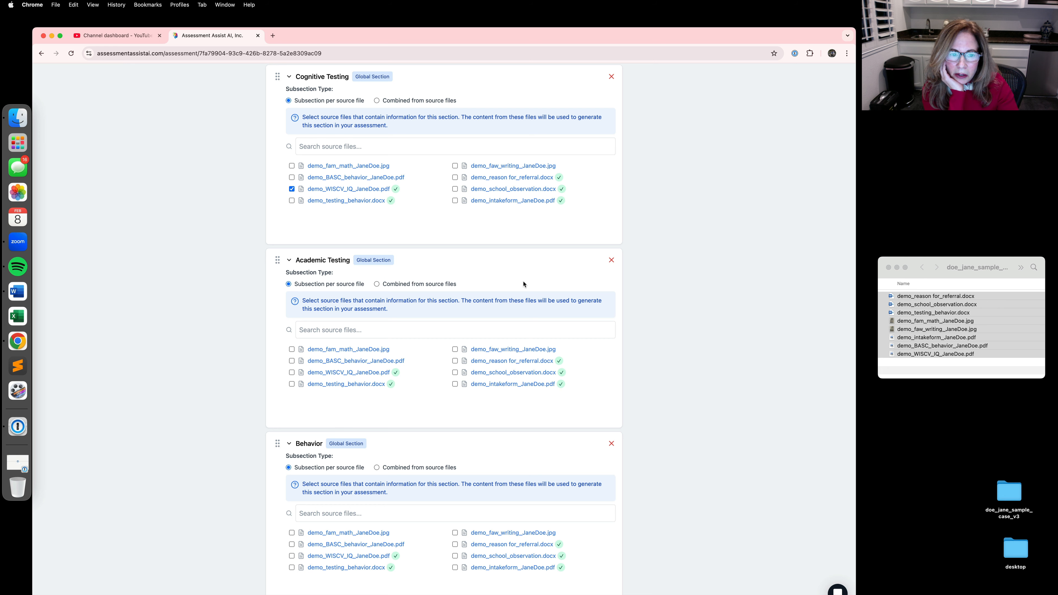
scroll(524, 284, "up", 12)
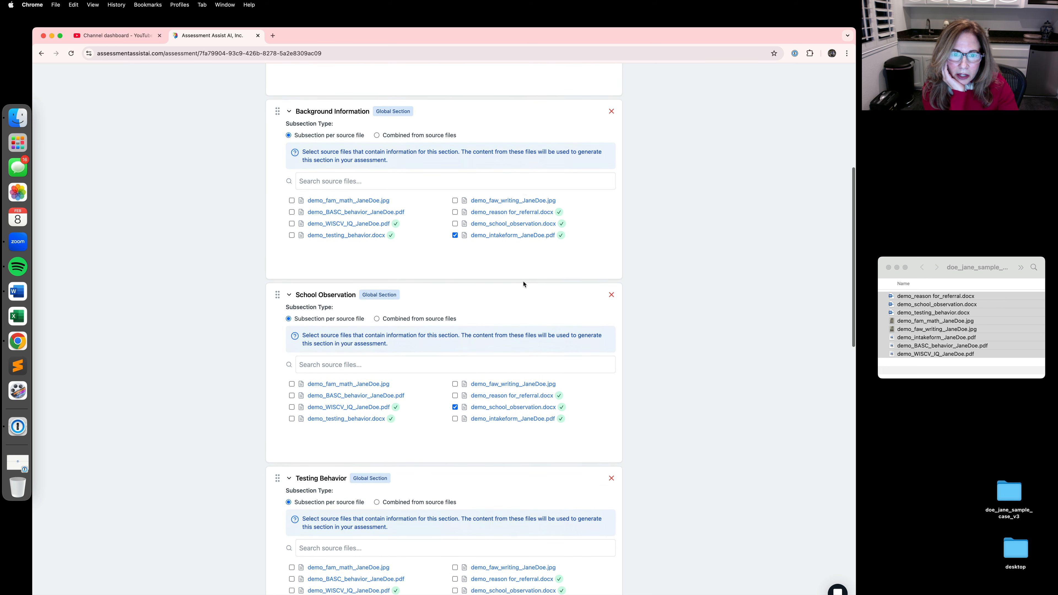
scroll(524, 284, "up", 8)
left_click(473, 209)
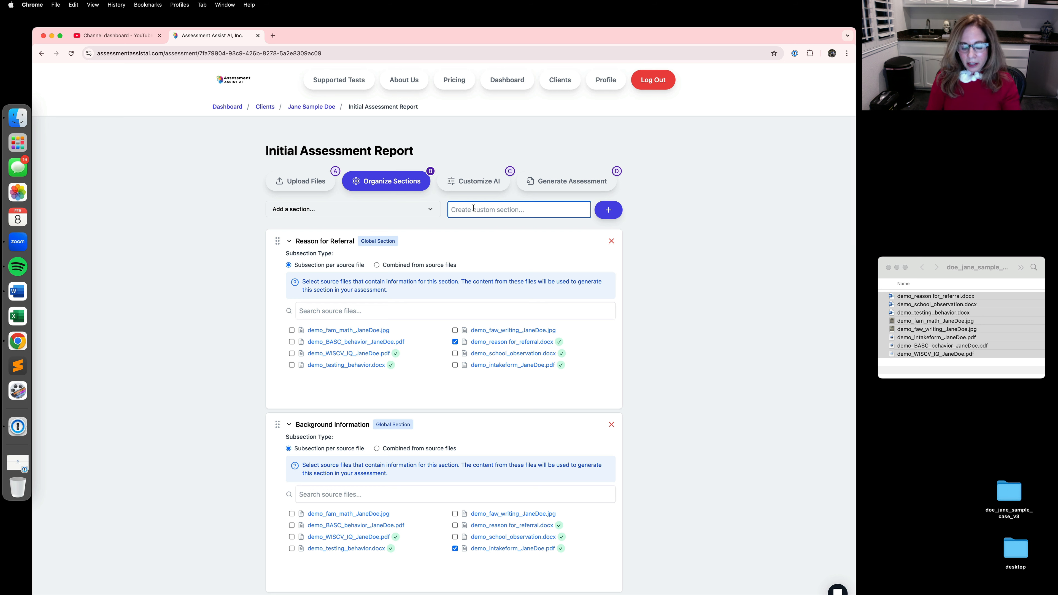
type("P")
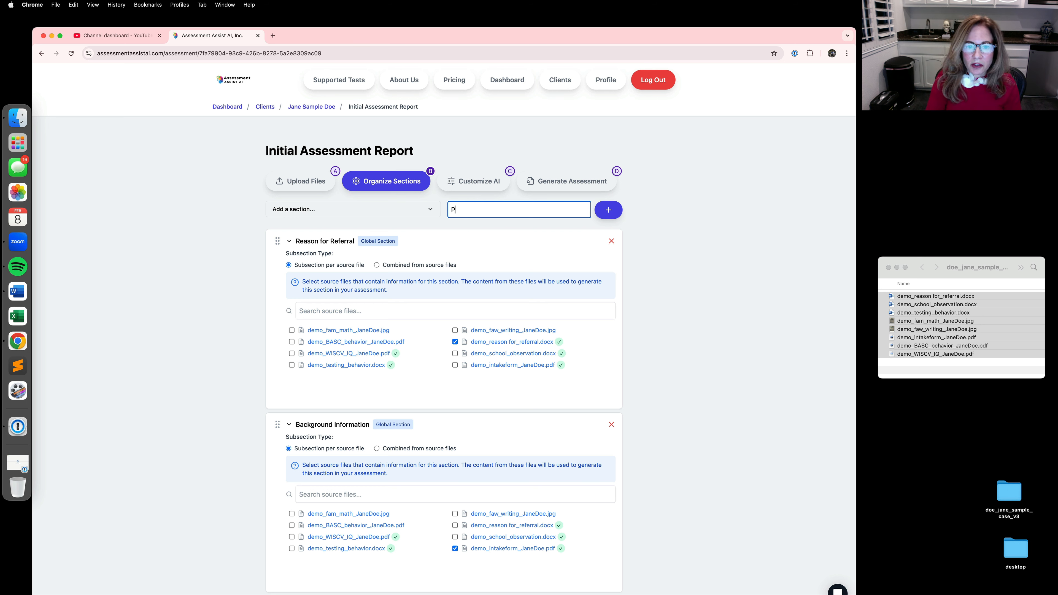
type("rocessing")
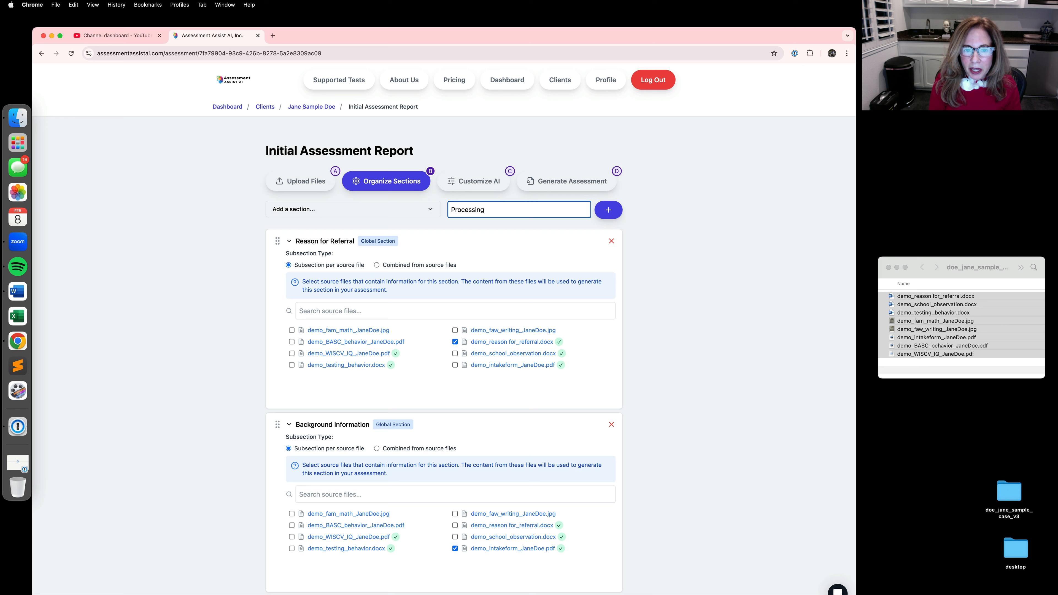
type(" for")
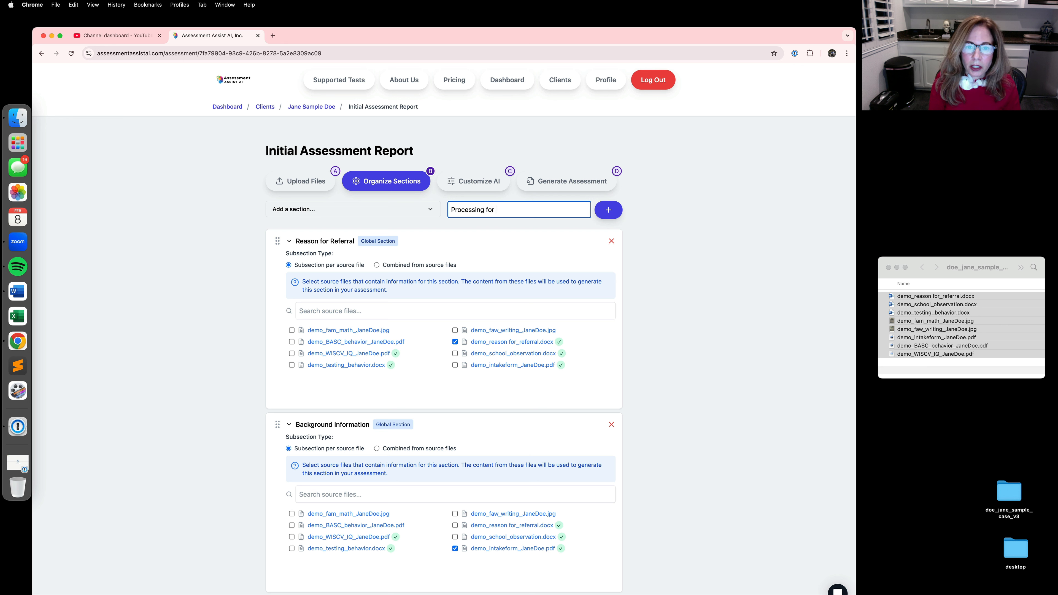
type(" Math and ")
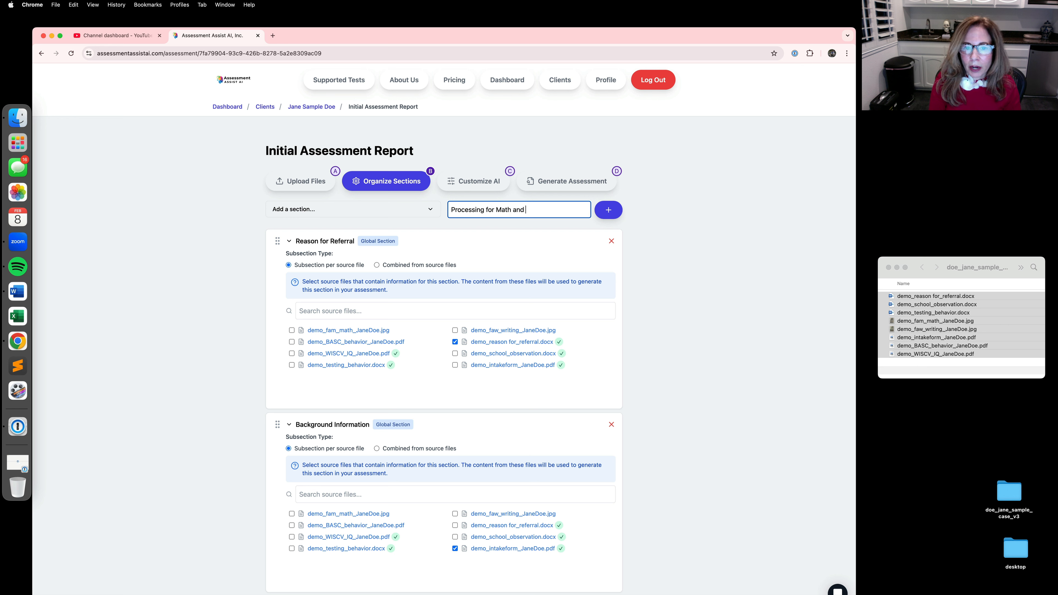
type("Writing")
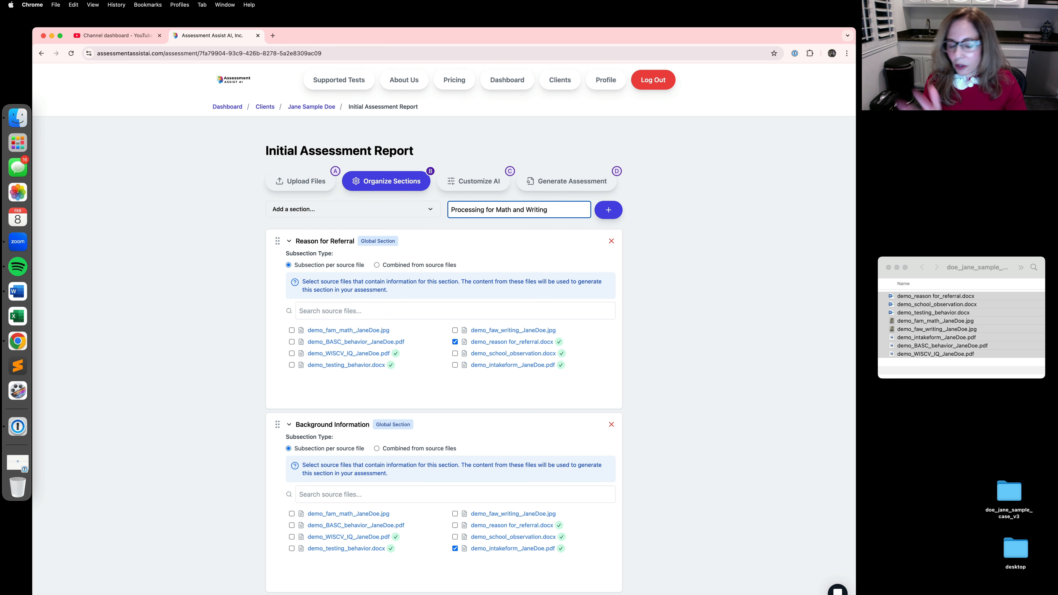
left_click(615, 216)
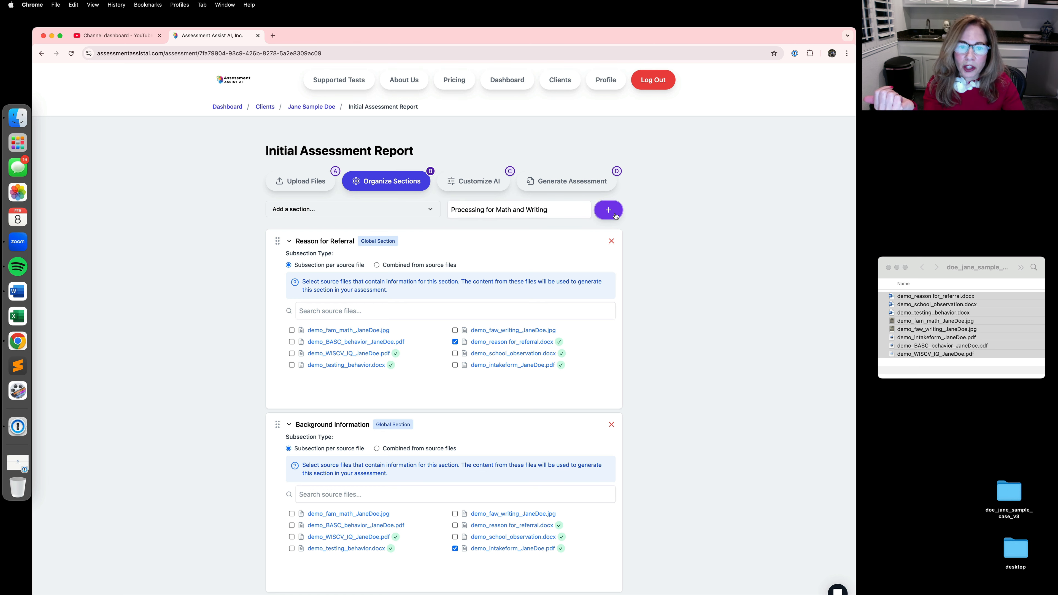
Step: Move the Processing for Math and Writing section up so it sits between Academic Testing and Behavior
scroll(726, 386, "down", 5)
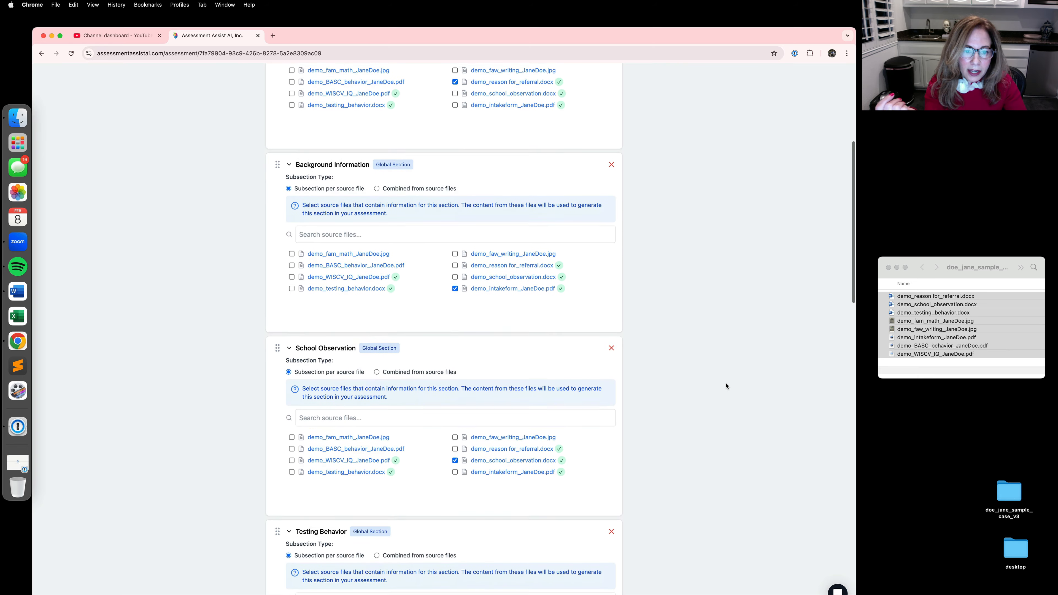
scroll(726, 386, "down", 16)
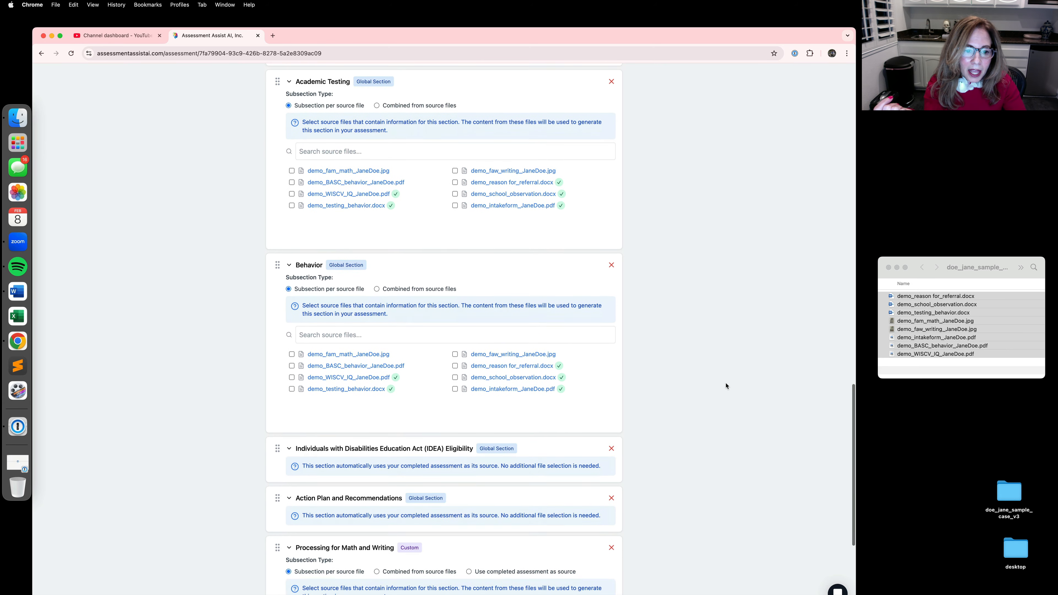
scroll(726, 386, "down", 4)
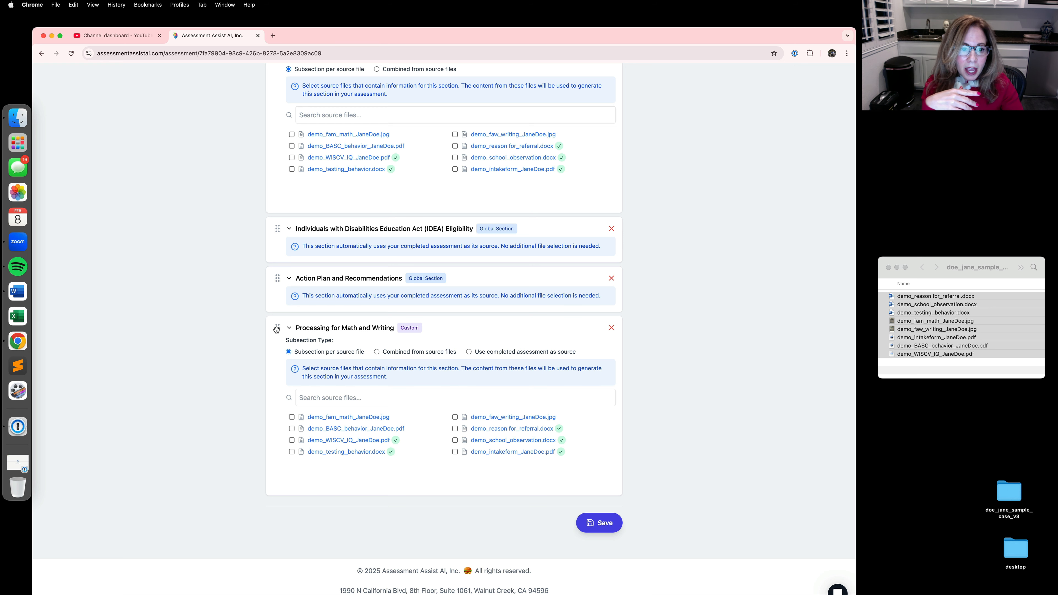
left_click_drag(276, 329, 269, 260)
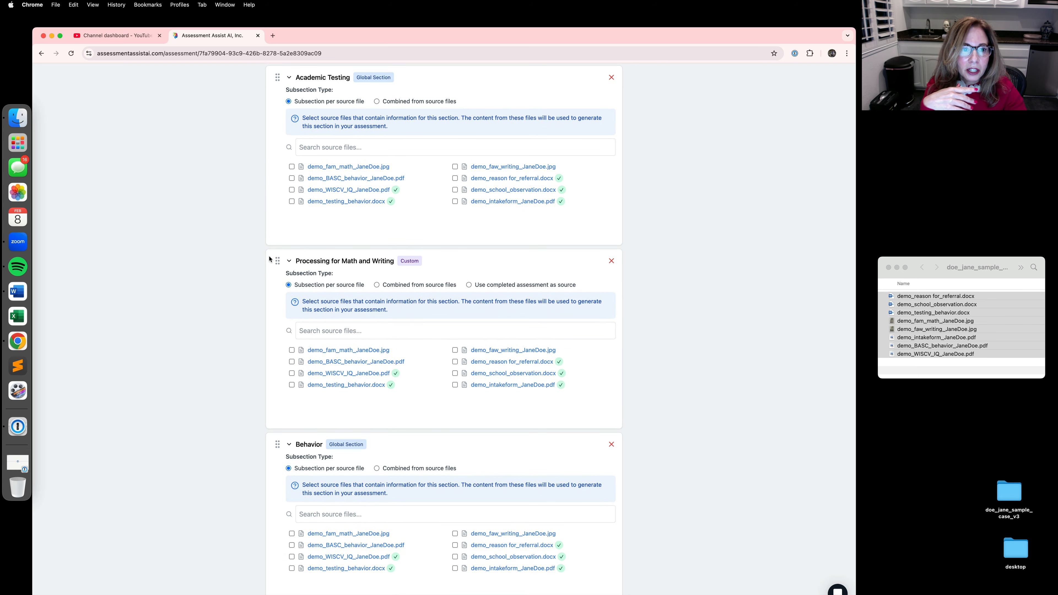
Step: Remove the Academic Testing section from the report layout
left_click(611, 77)
scroll(494, 247, "up", 4)
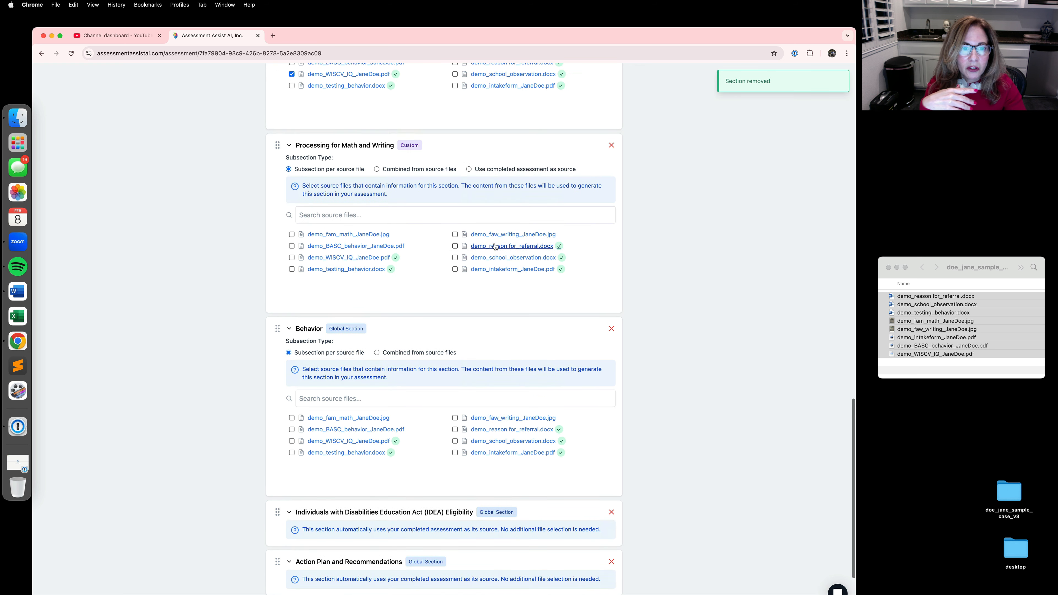
scroll(493, 246, "up", 2)
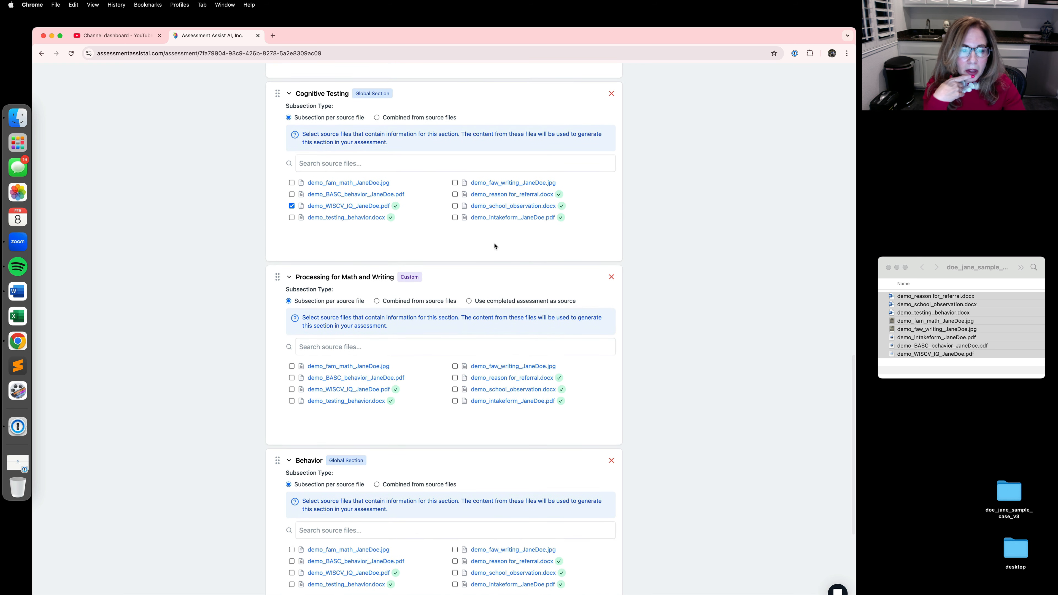
Step: Assign the demo math and writing JPGs to Processing for Math and Writing and the demo BASC behavior PDF to Behavior, saving the sections
left_click(292, 367)
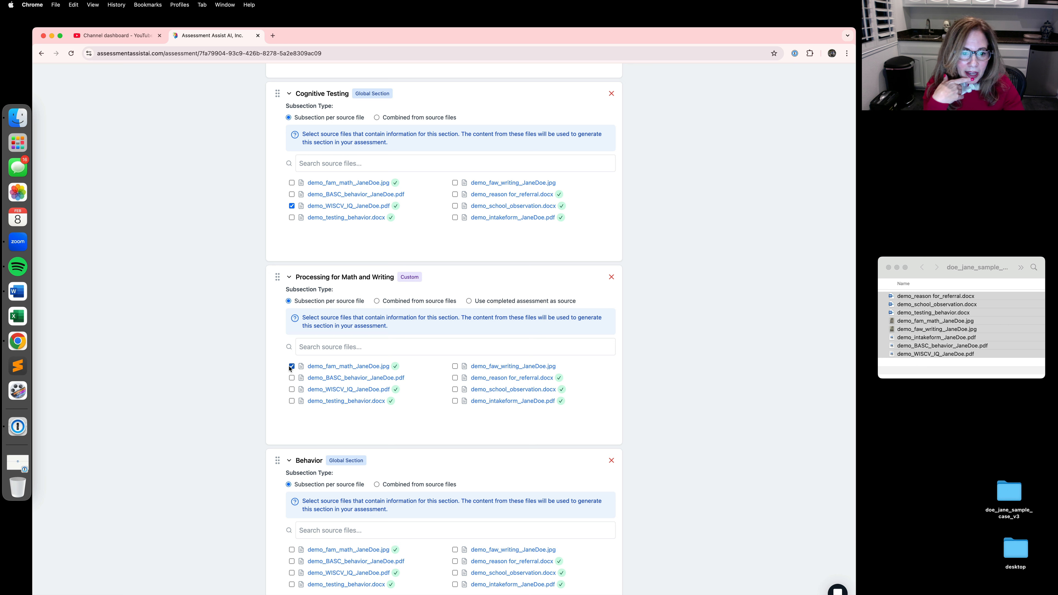
left_click(454, 366)
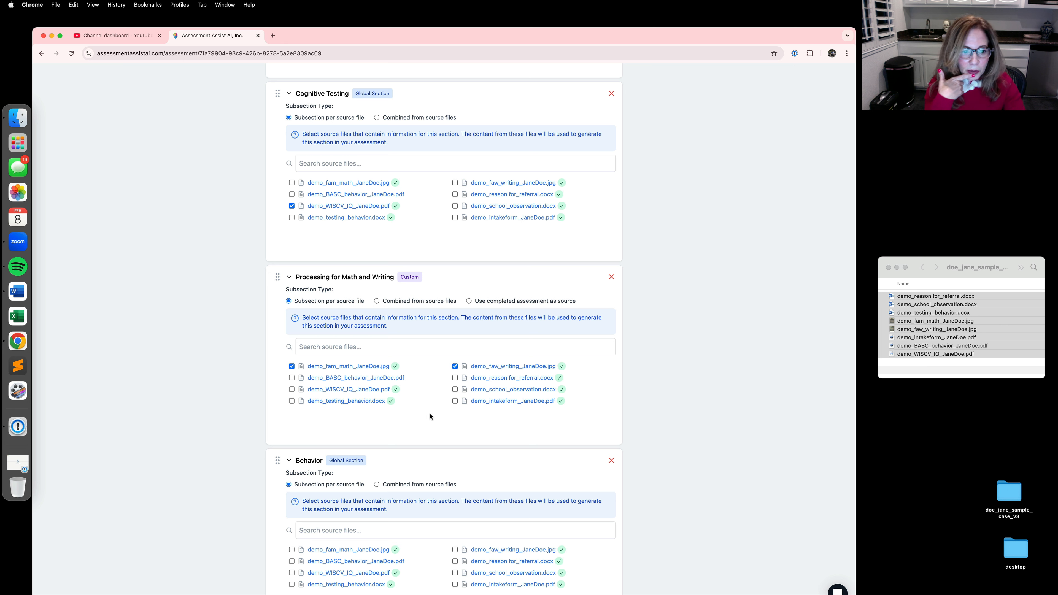
scroll(430, 416, "down", 3)
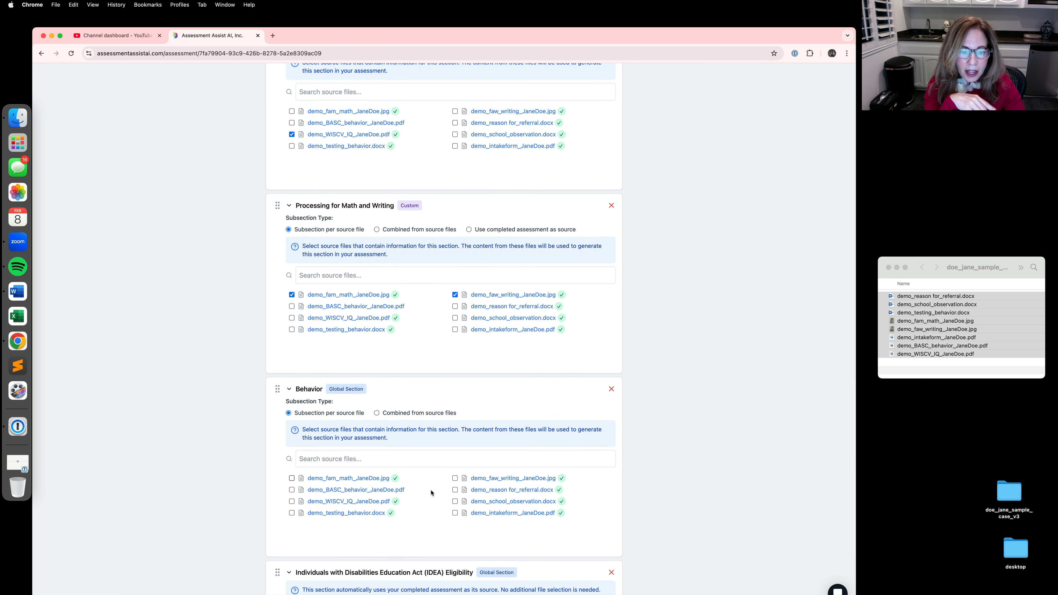
scroll(410, 484, "down", 3)
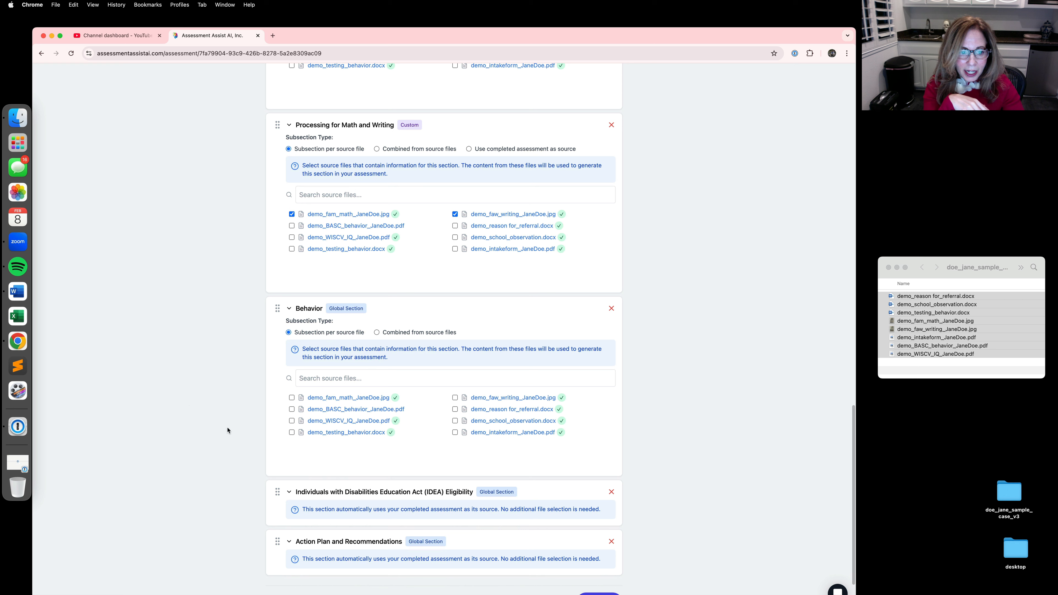
left_click(291, 410)
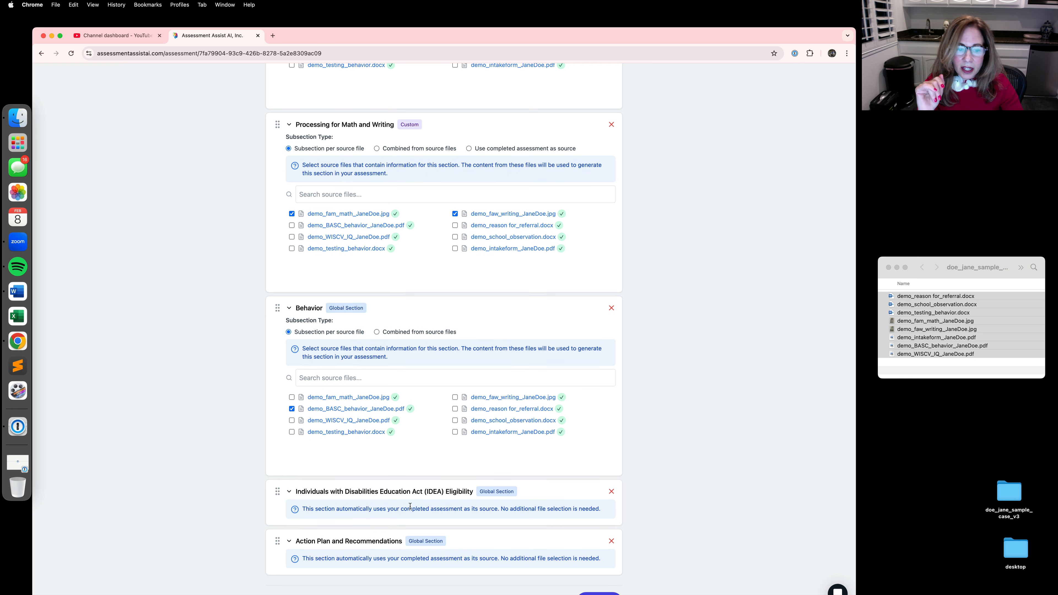
scroll(412, 507, "down", 3)
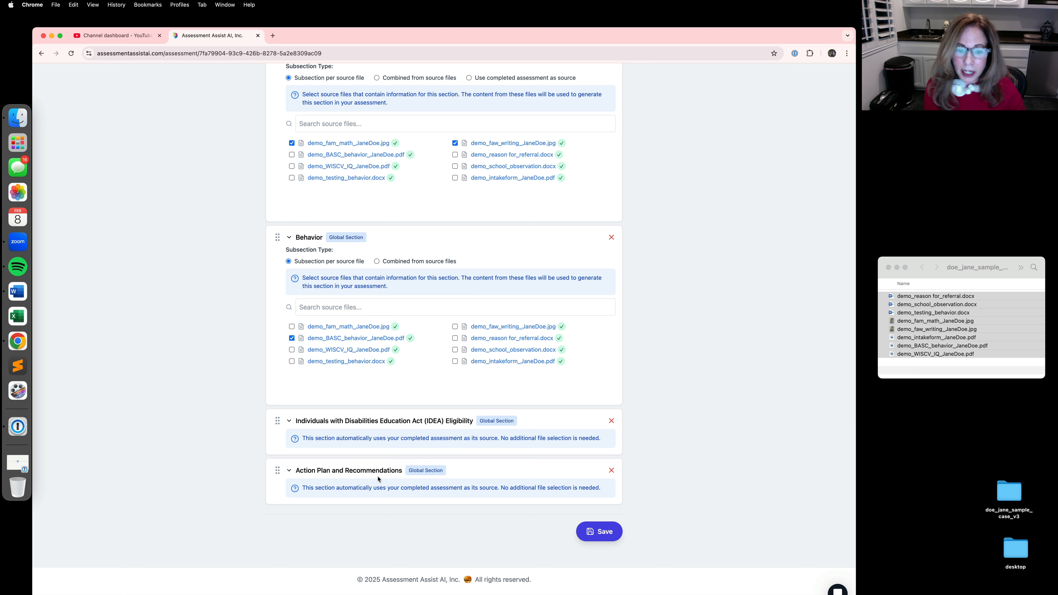
left_click(600, 532)
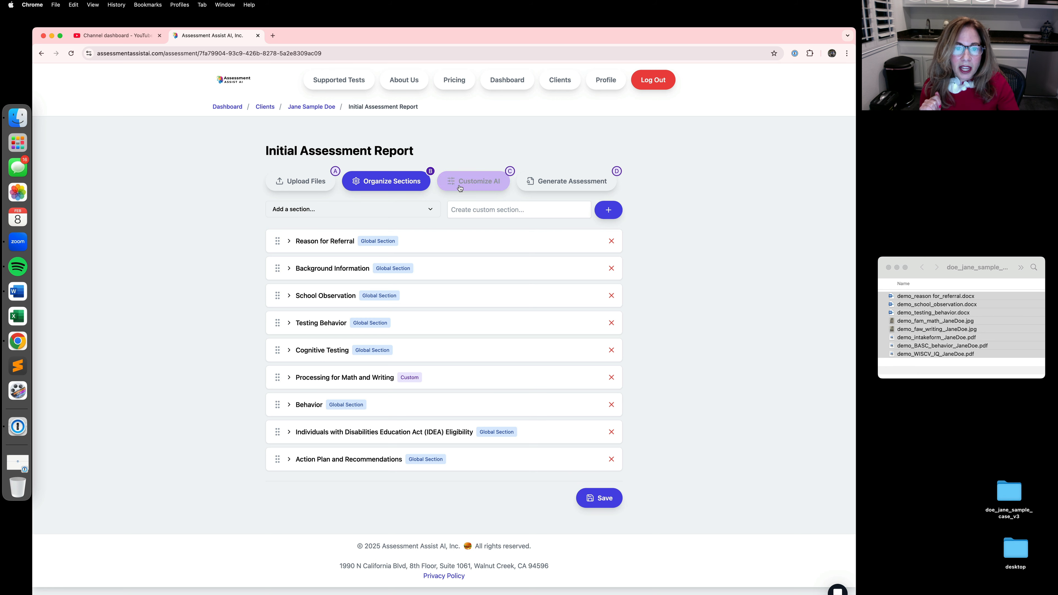
Step: Set the AI report tone to Parent-Friendly and save the customization settings
left_click(470, 185)
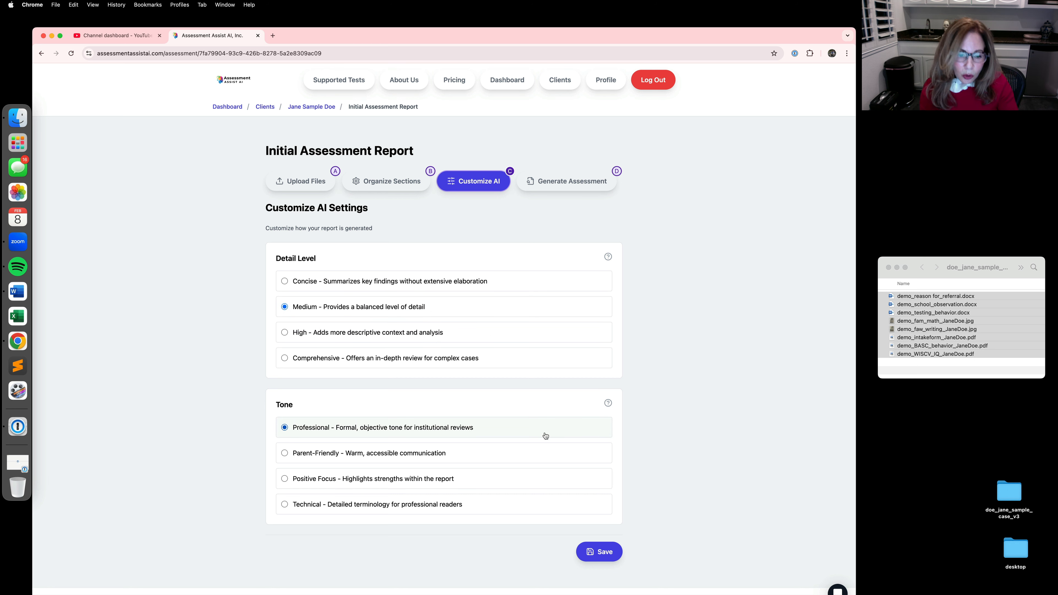
left_click(285, 455)
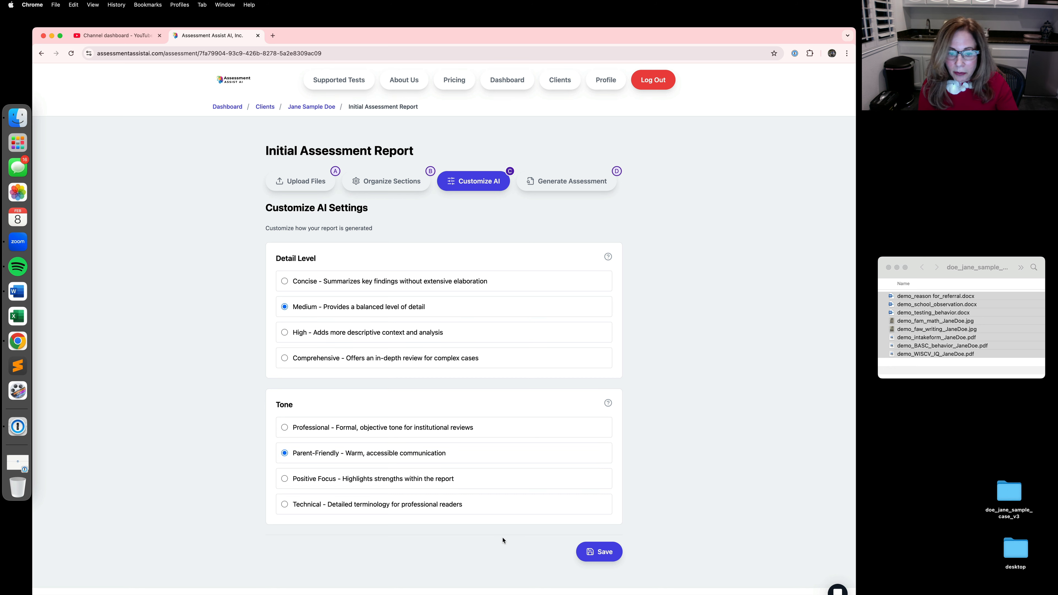
left_click(599, 558)
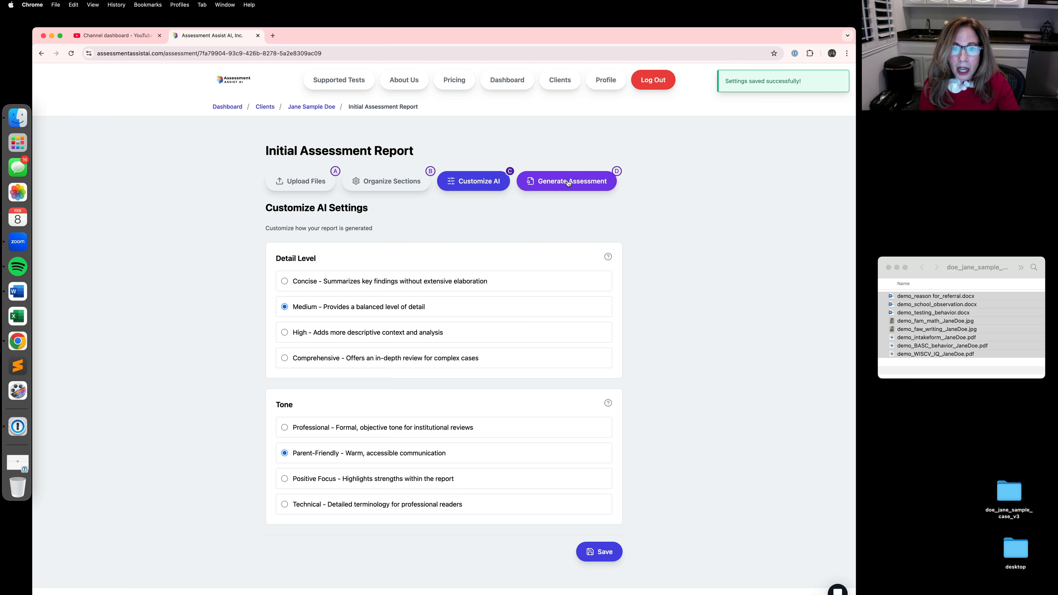
Step: Generate the assessment with the Level 1 AI-Assisted Report package, agreeing to the conditions and completing the $0 payment
left_click(569, 183)
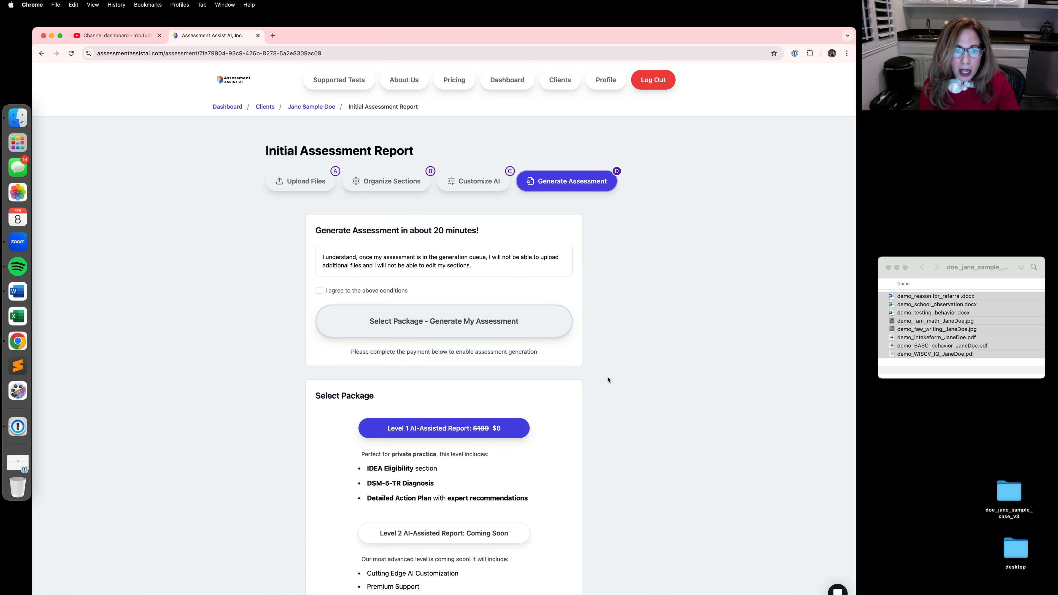
scroll(607, 378, "down", 2)
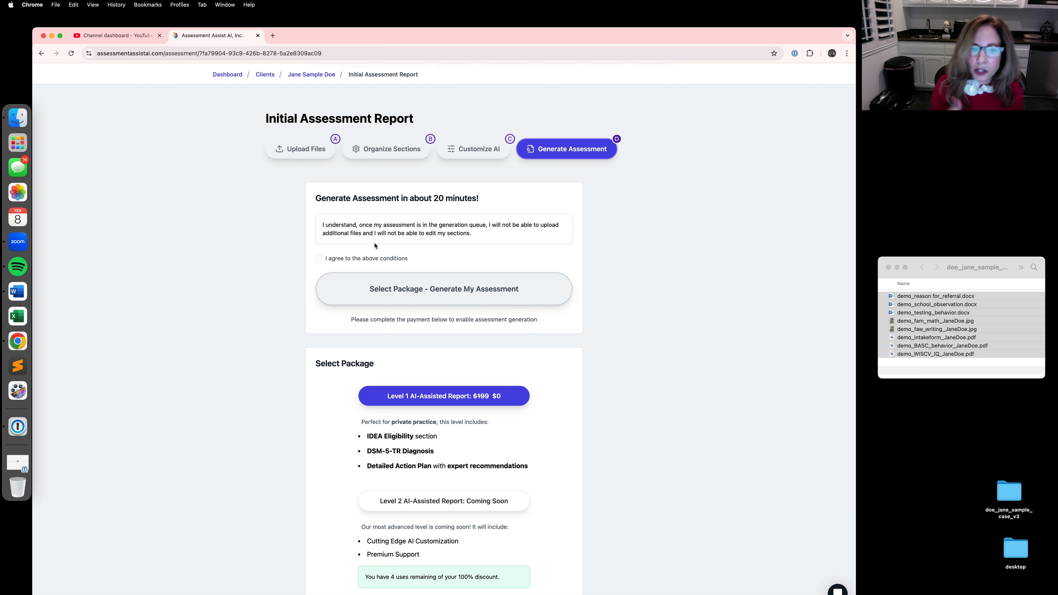
left_click(318, 258)
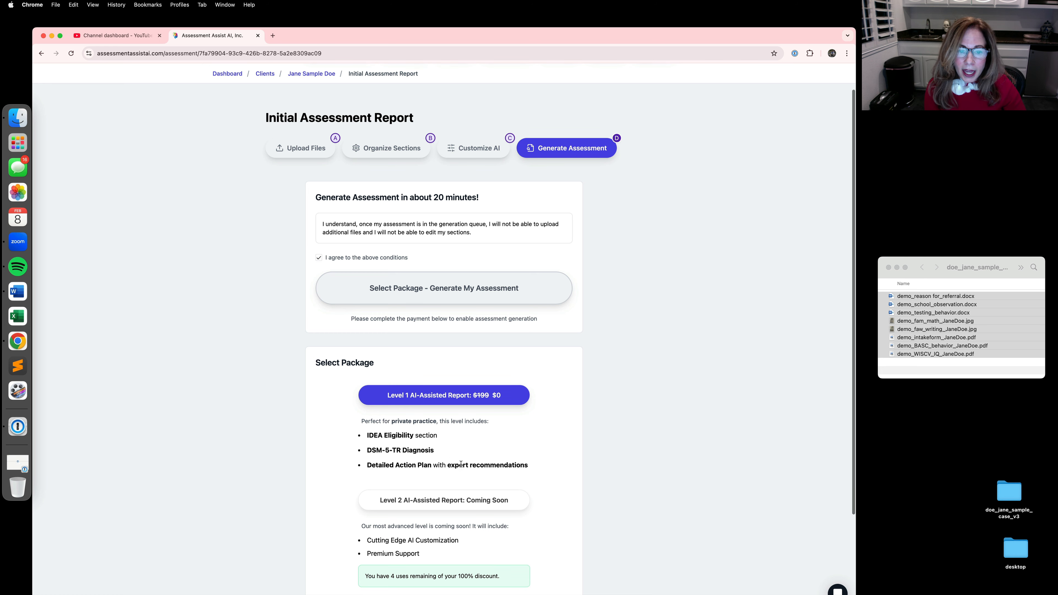
scroll(462, 464, "down", 5)
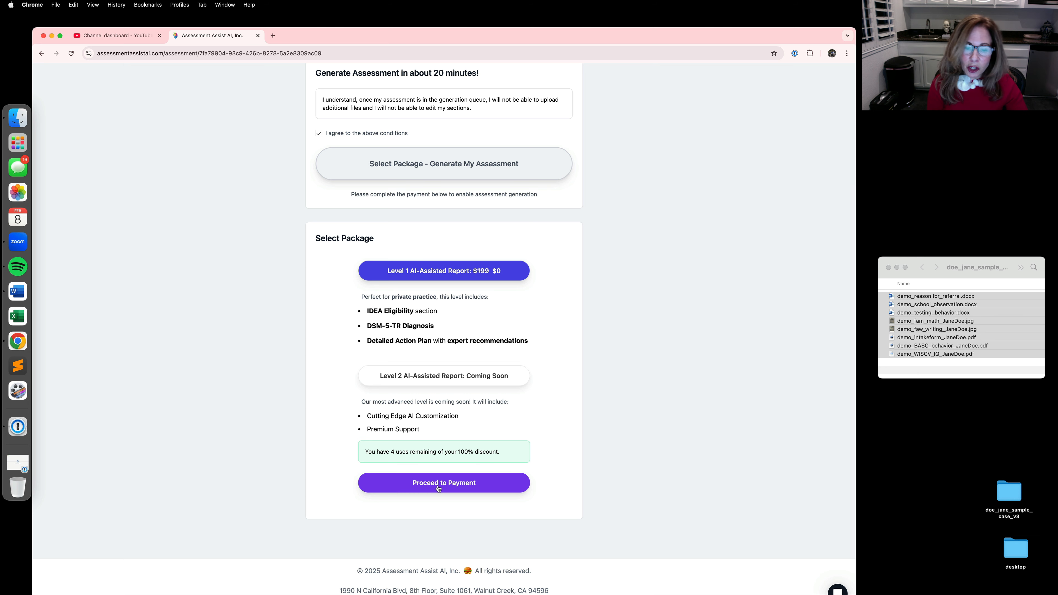
left_click(438, 487)
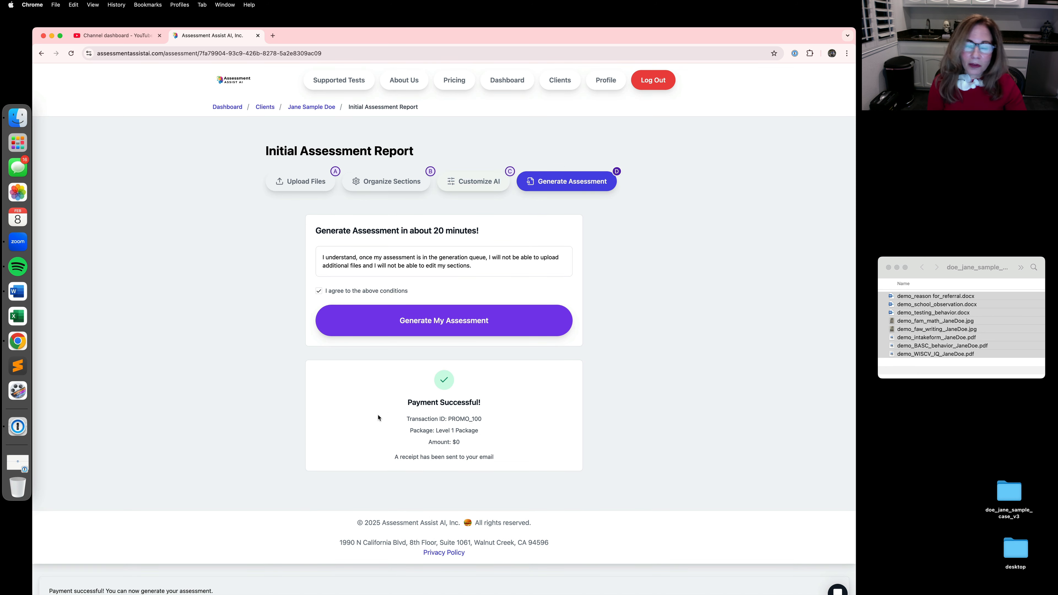
left_click(446, 328)
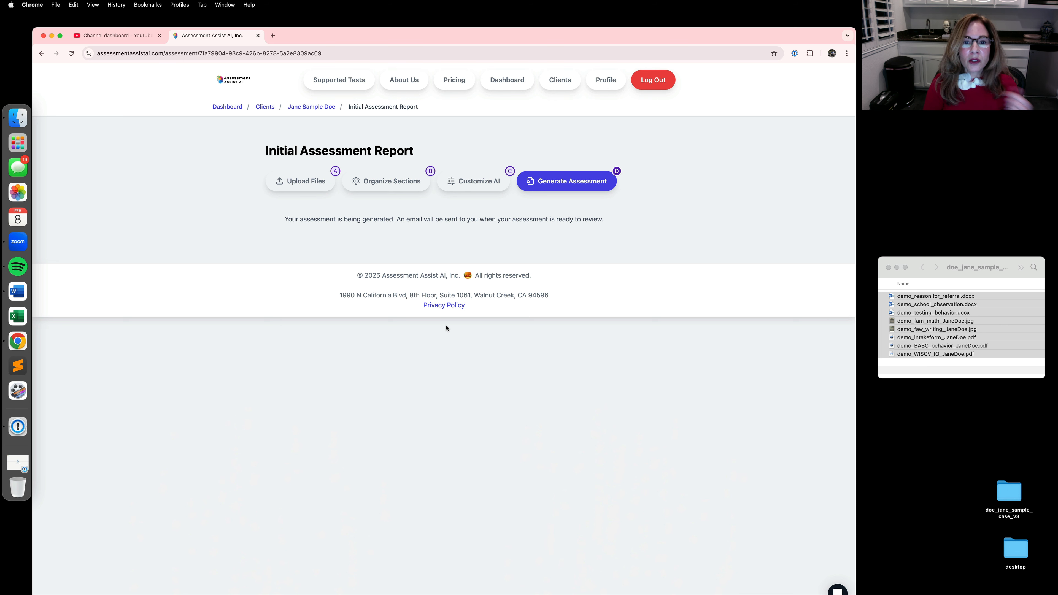
Step: Open the School-Based sample client's processed Initial Assessment Report for review
left_click(265, 108)
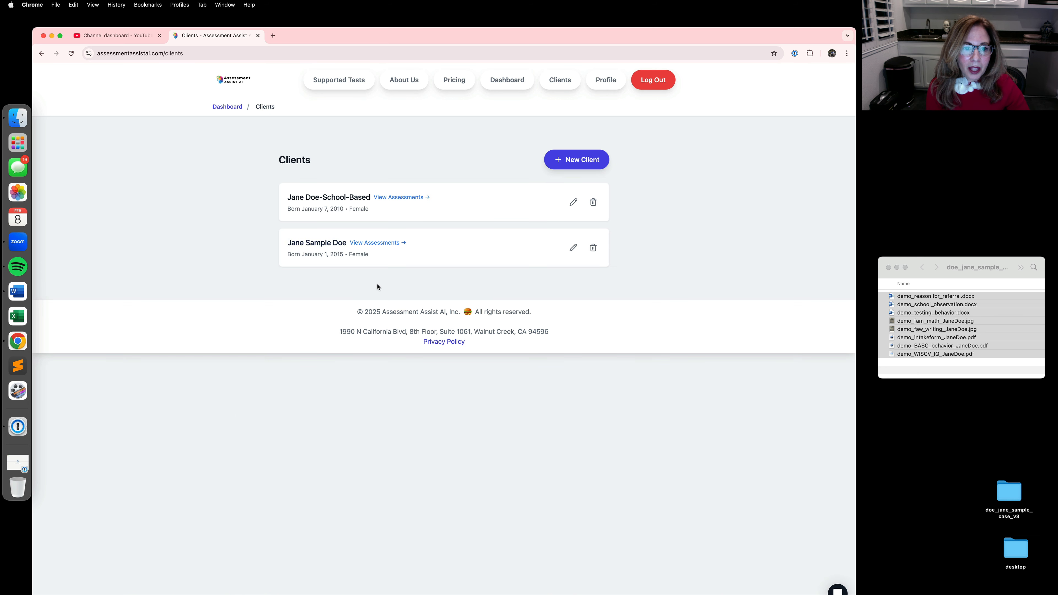
left_click(393, 201)
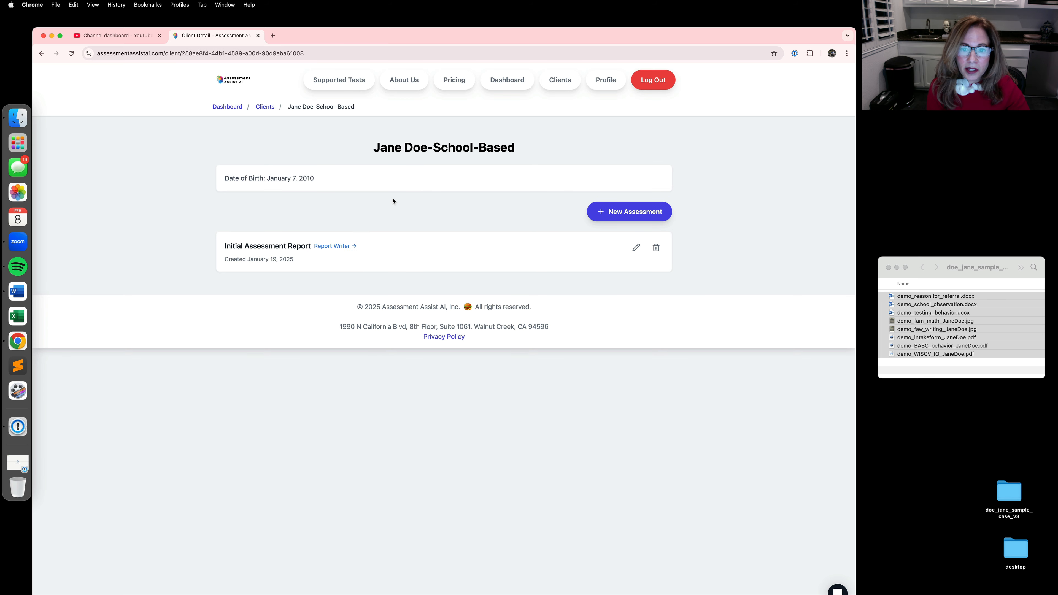
left_click(326, 246)
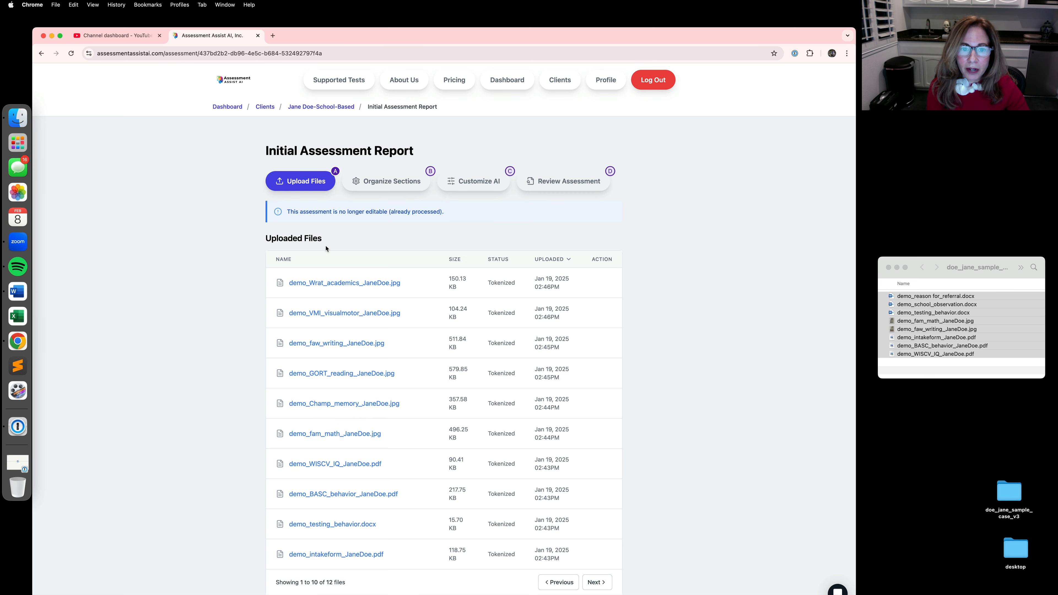
left_click(559, 187)
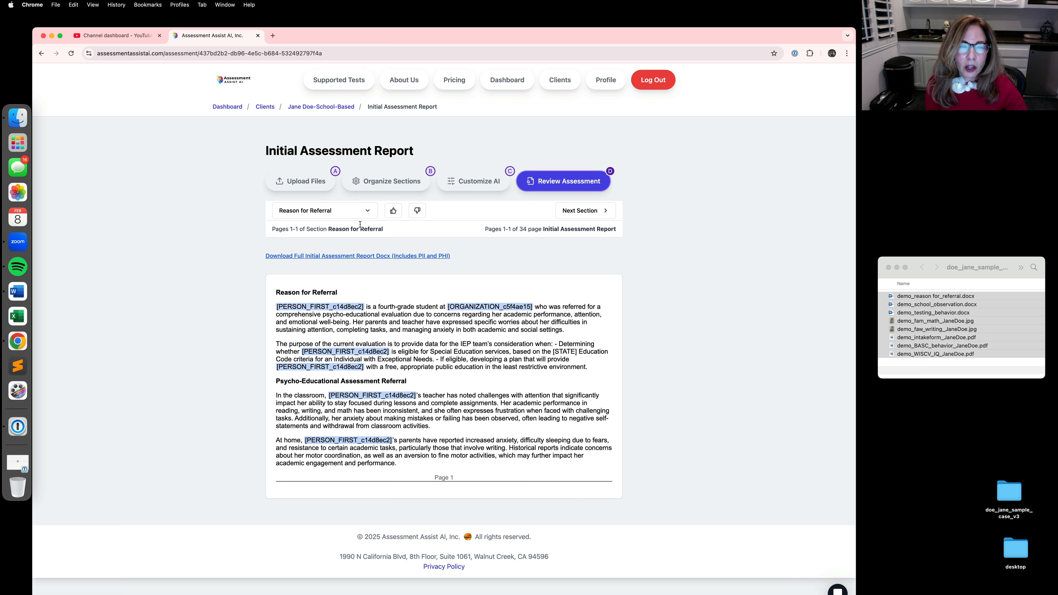
Step: Switch the report review to the Behavior section and examine its BASC-3 write-up and score table
left_click(365, 213)
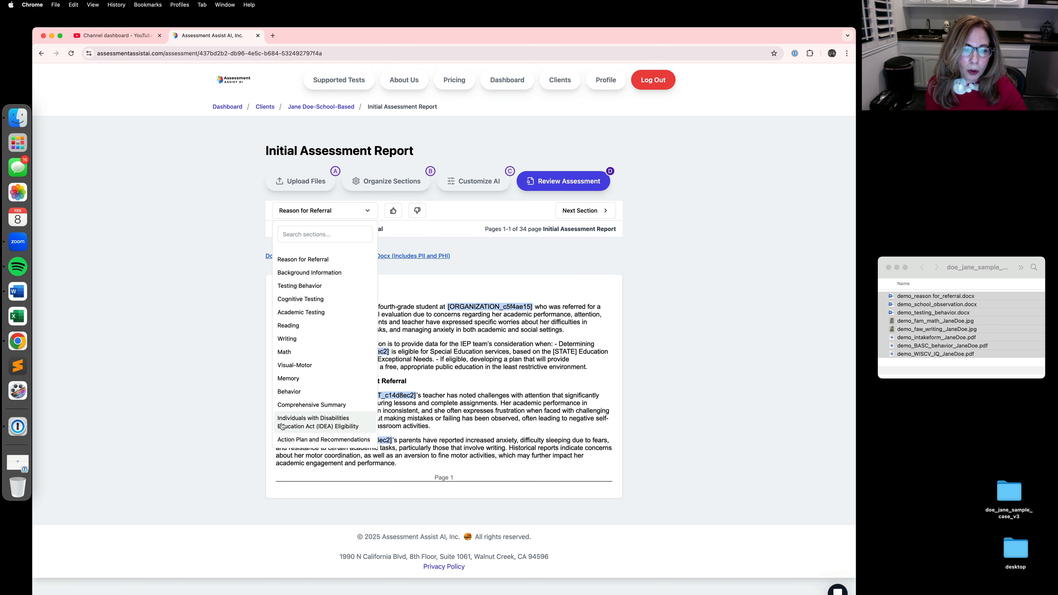
left_click(285, 391)
scroll(344, 441, "down", 5)
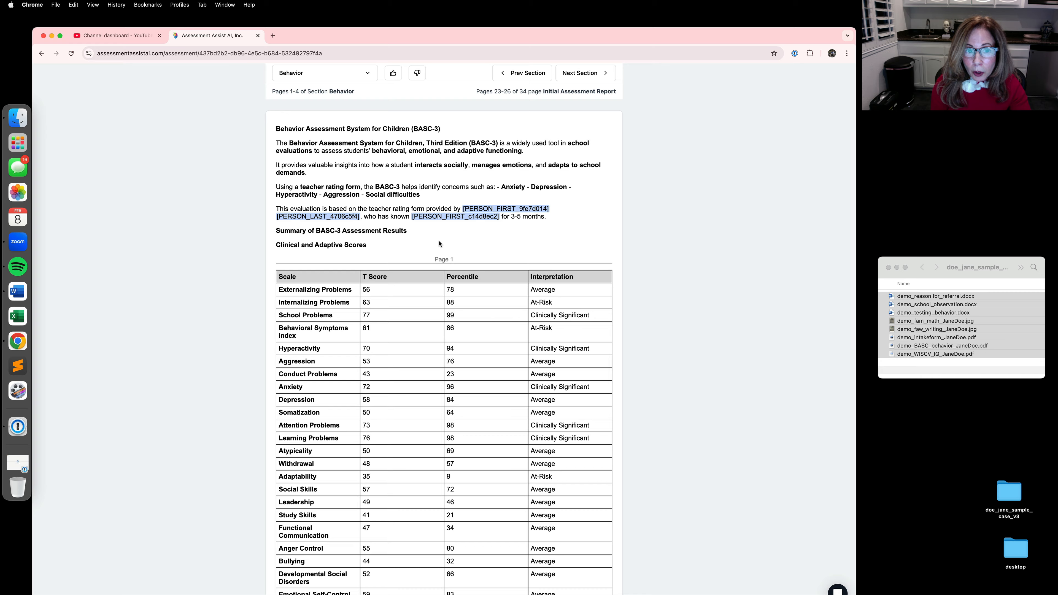
scroll(439, 244, "up", 5)
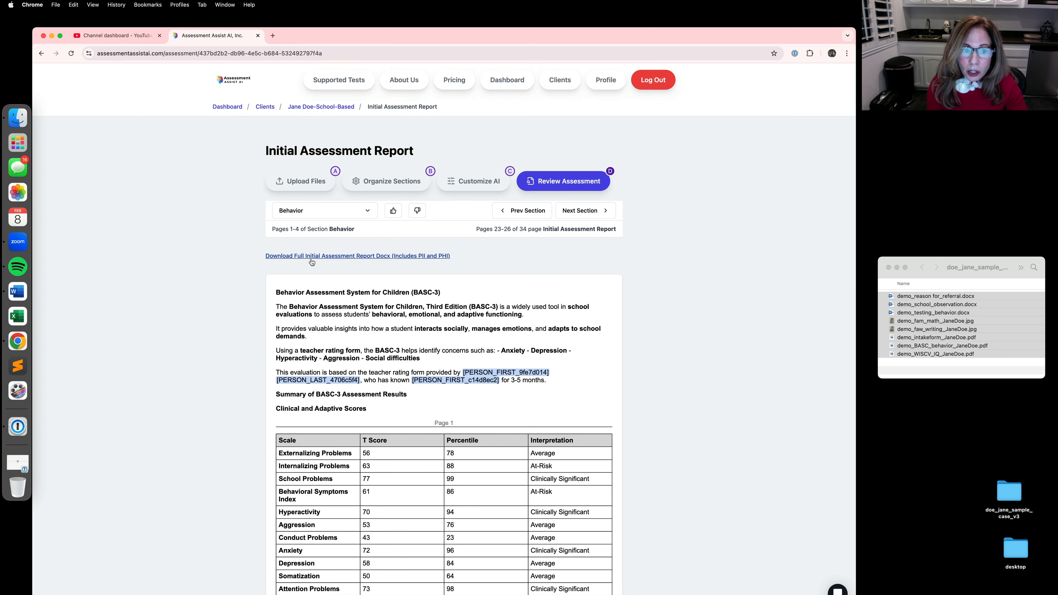
Step: Download the full Initial Assessment Report as a DOCX including PII and PHI, and open it in Word
left_click(368, 256)
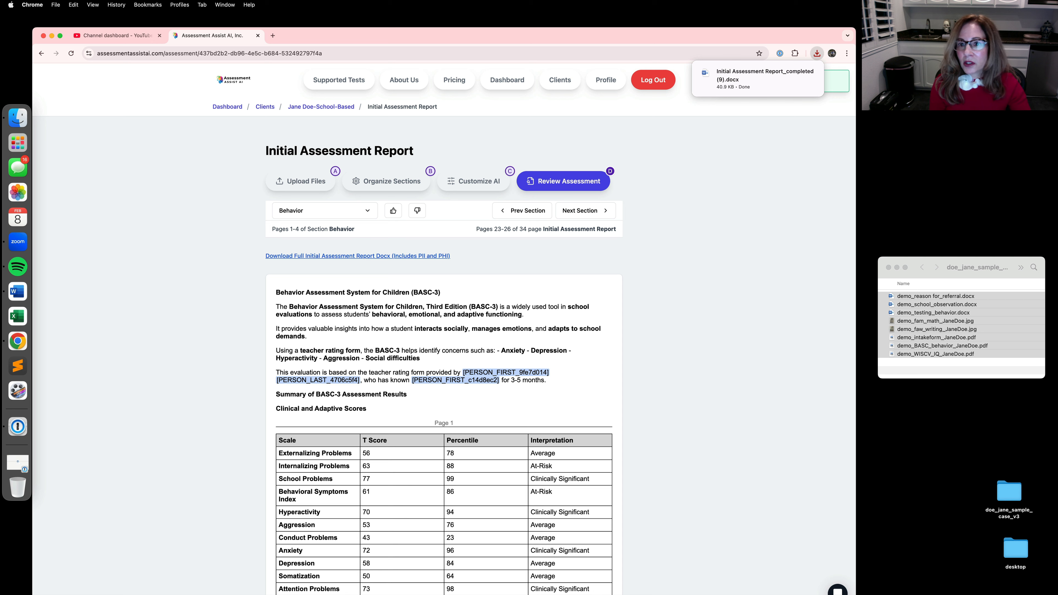
left_click(733, 82)
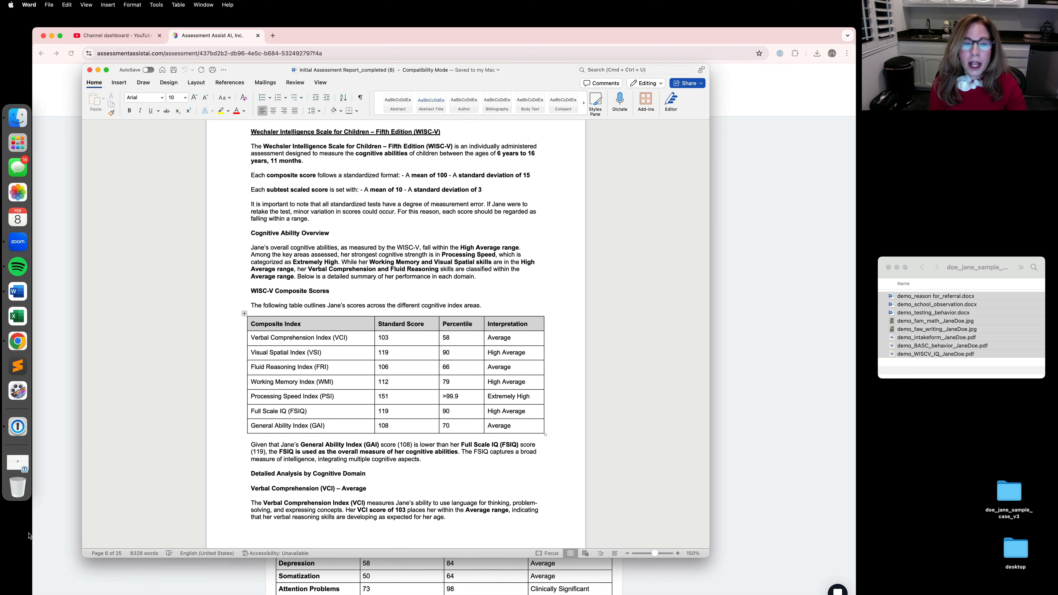